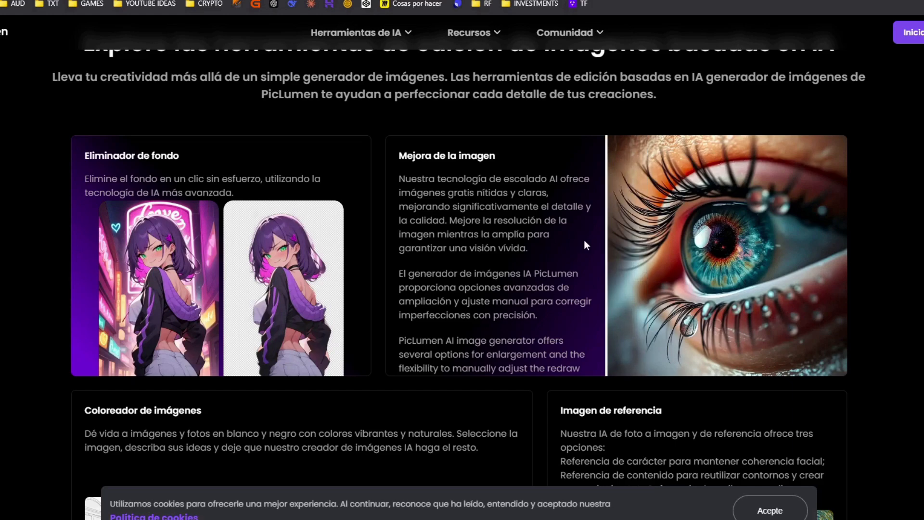
# Scroll through the PicLumen homepage and launch the app
pyautogui.scroll(-5, 527, 284)
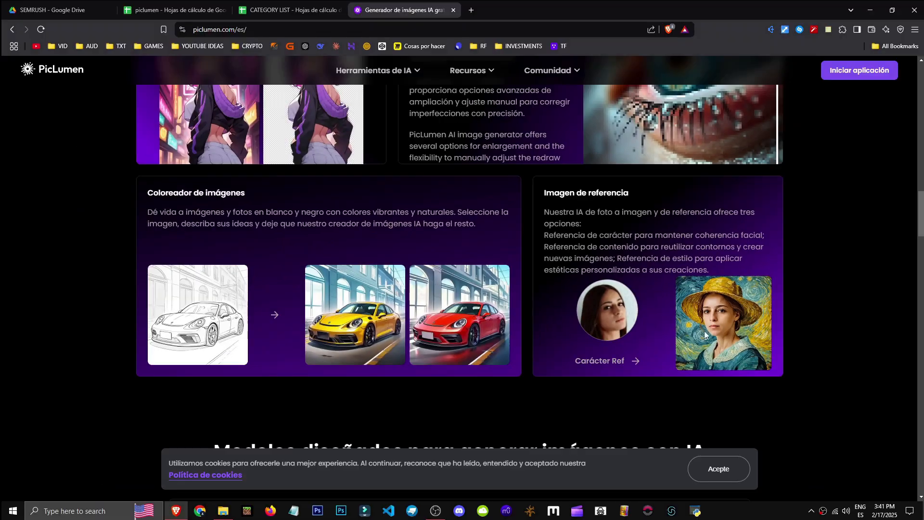
pyautogui.scroll(-10, 601, 290)
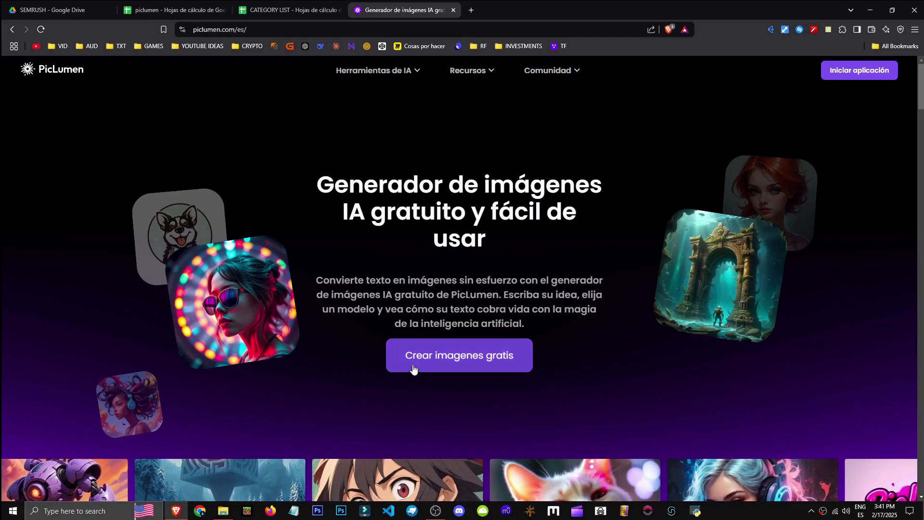
pyautogui.click(851, 71)
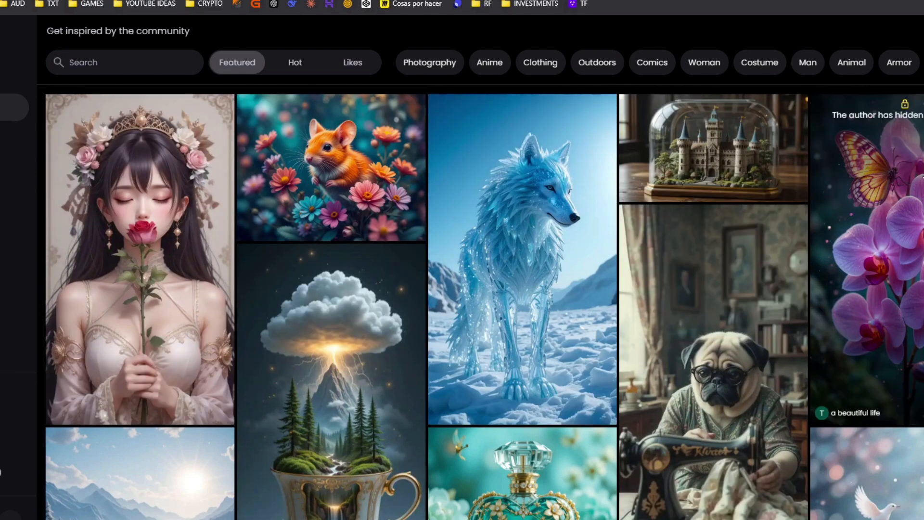
# Browse the community gallery and open one featured image's details
pyautogui.scroll(-10, 882, 406)
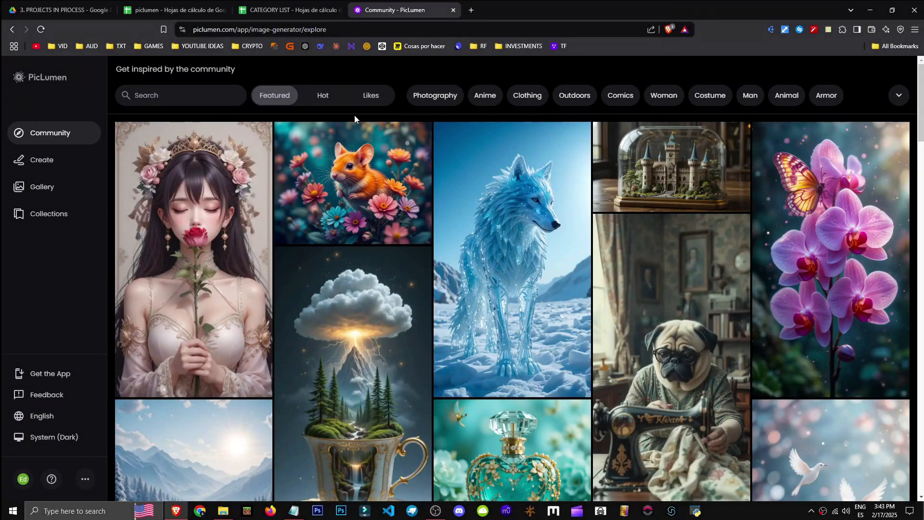
pyautogui.scroll(-7, 291, 335)
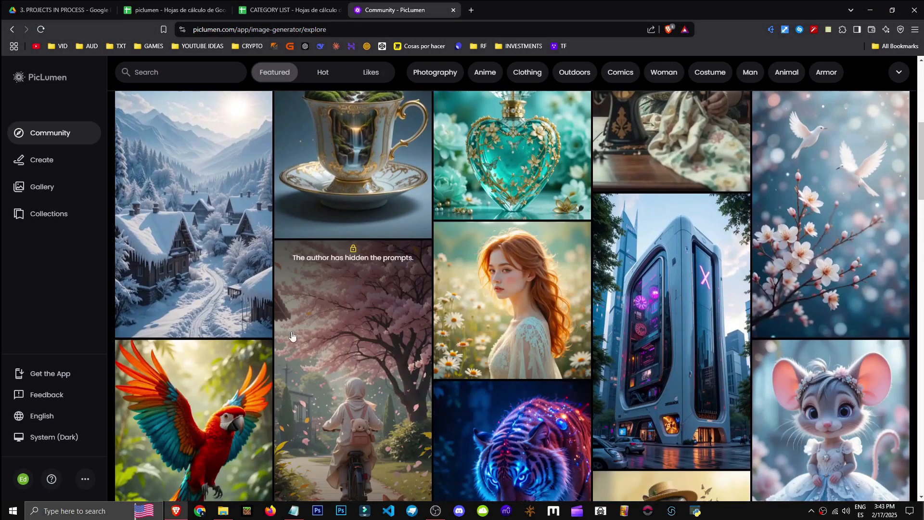
pyautogui.click(676, 318)
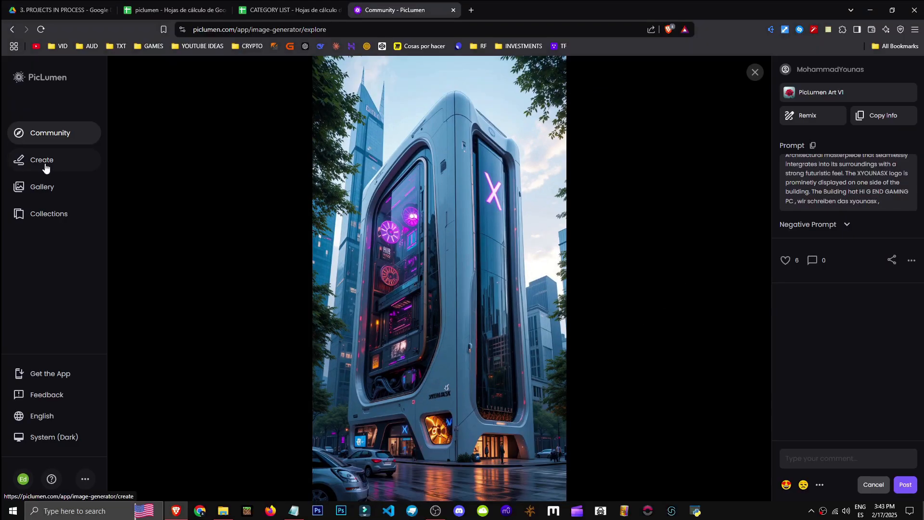
# Open the Create page, paste a Spanish prompt, and try auto-translating it, postponing the plan offer
pyautogui.click(37, 166)
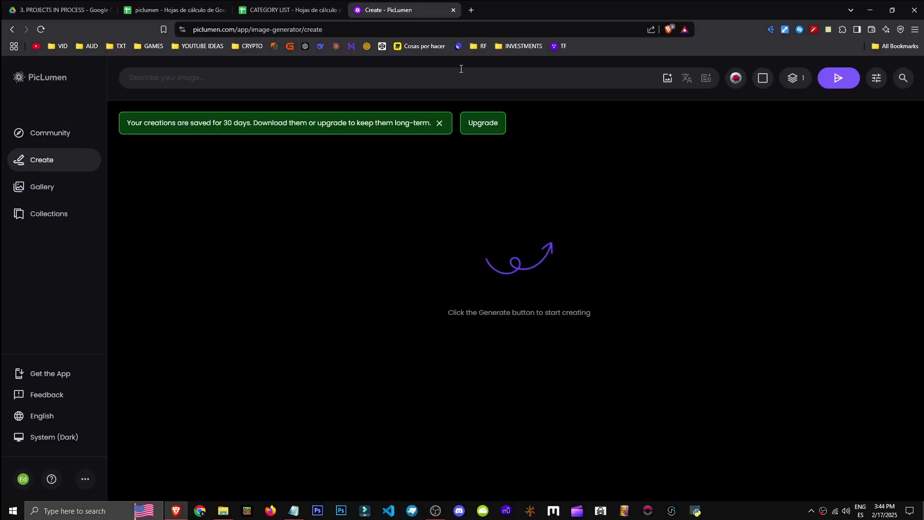
pyautogui.write('Una guerrera élfica de World of Warcraft, con armadura detallada y brillante, blandiendo una espada mágica contra un tornado oscuro y devastador. Su cabello largo y plateado ondea con el viento mientras su capa se agita violentamente. Sus ojos brillan con energía arcana, y sus tatuajes élficos resplandecen con poder. El tornado, formado por vientos caóticos y rayos azulados, amenaza con arrasar el campo de batalla, levantando escombros y polvo a su alrededor. La escena es épica, con un cielo tormentoso y una iluminación dramática que resalta la intensidad del enfrentamiento.')
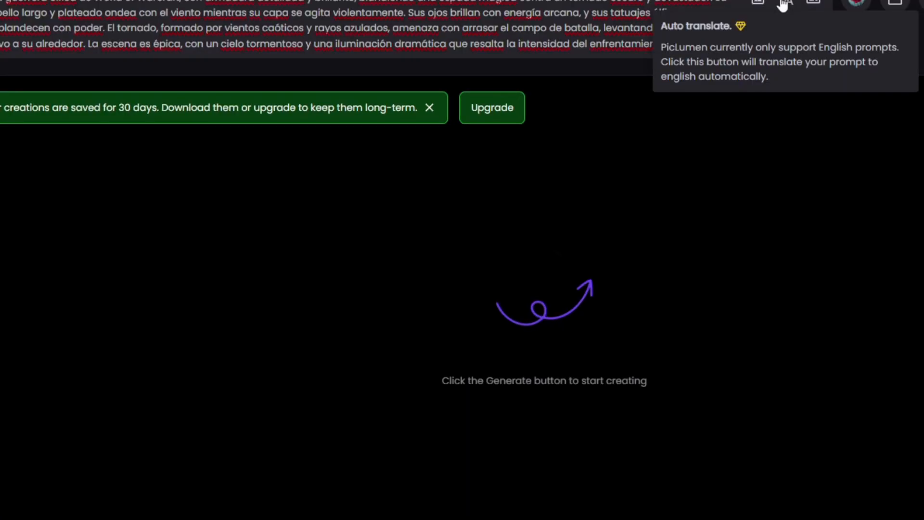
pyautogui.click(781, 2)
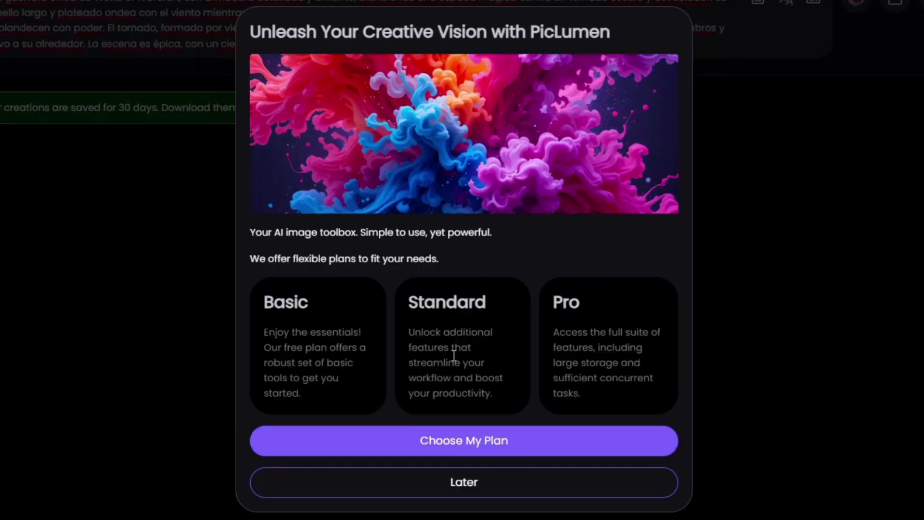
pyautogui.click(453, 475)
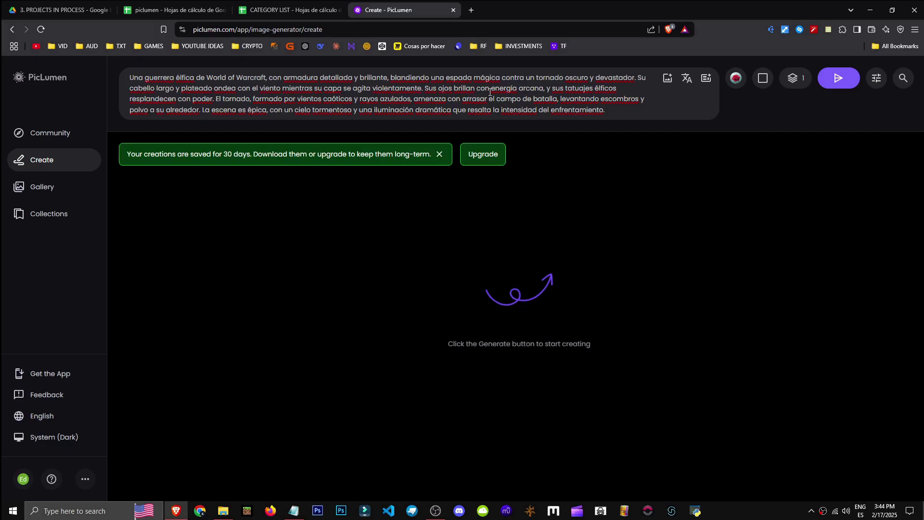
# Replace the prompt with an English description of a World of Warcraft elven warrior facing a tornado and generate it
pyautogui.hotkey('ctrl', 'a')
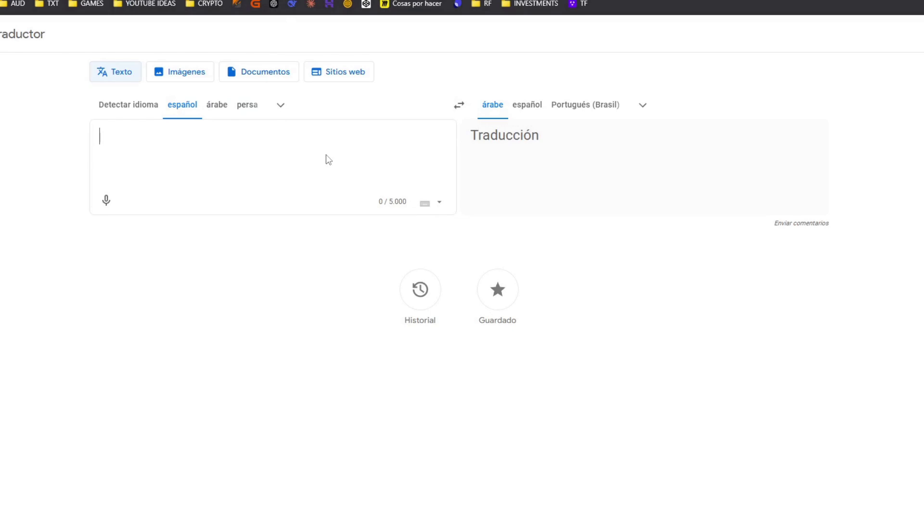
pyautogui.click(636, 109)
pyautogui.write('ing')
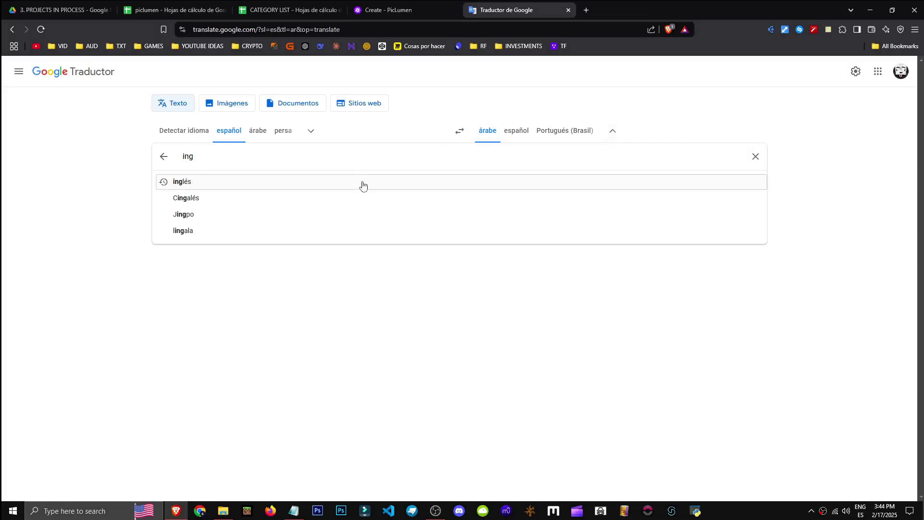
pyautogui.click(362, 182)
pyautogui.hotkey('ctrl', 'w')
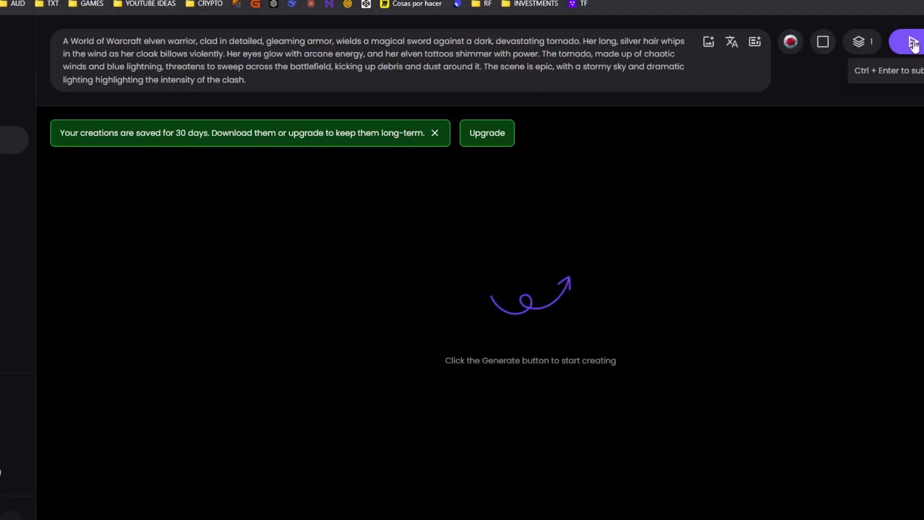
pyautogui.click(913, 44)
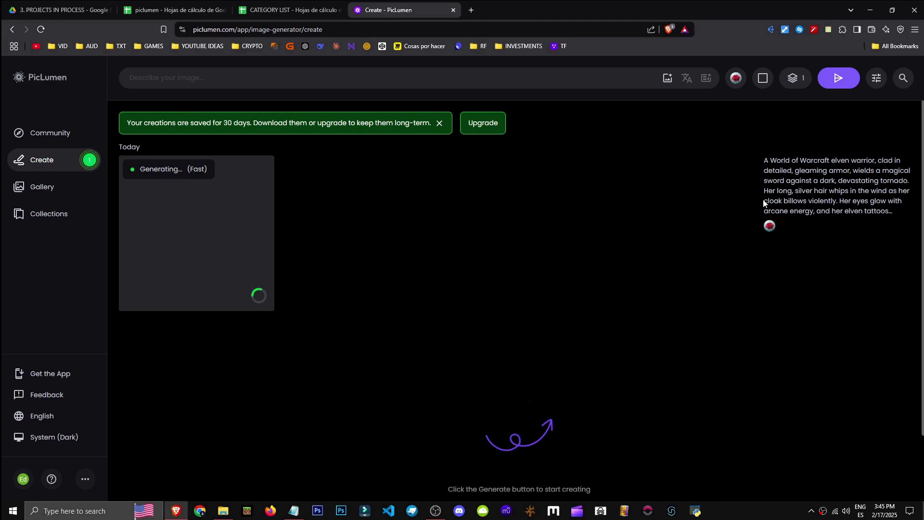
# Open the generated warrior image and run Remove BG on it
pyautogui.moveTo(763, 161); pyautogui.dragTo(871, 160)
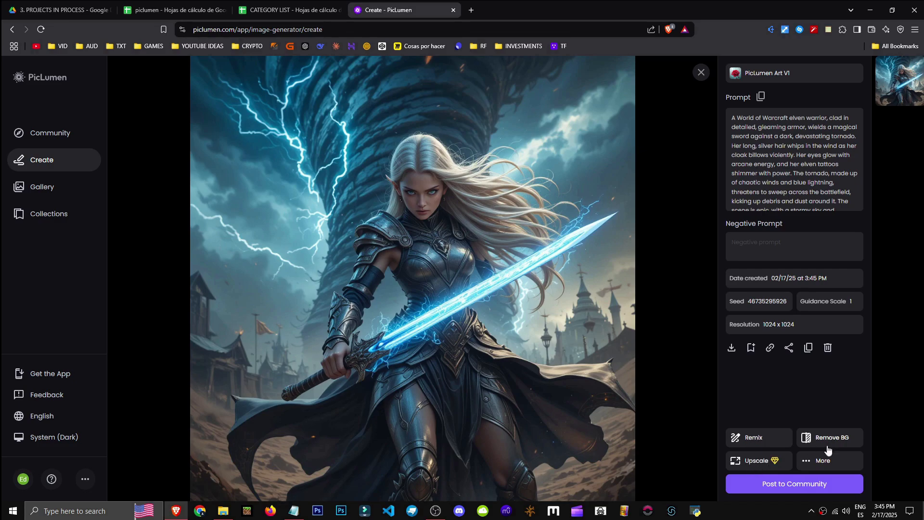
pyautogui.click(819, 439)
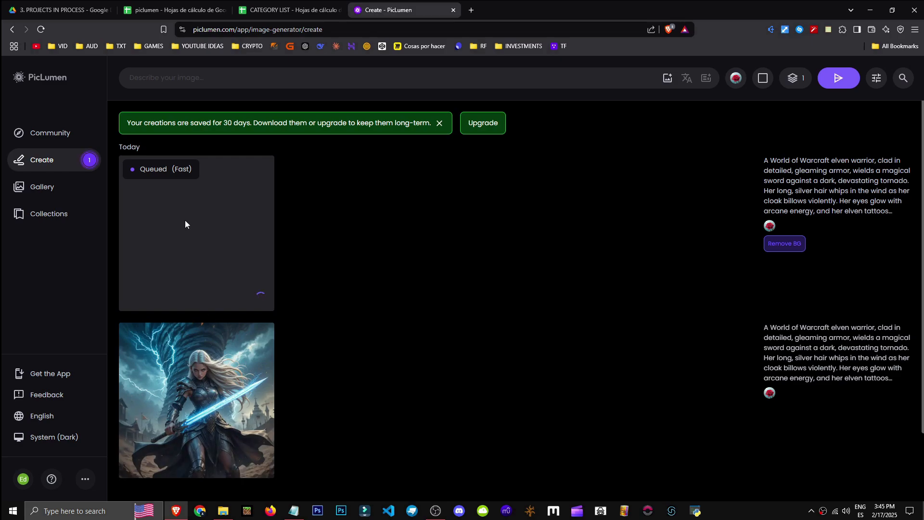
# Open and review the background-removed warrior image
pyautogui.click(197, 376)
pyautogui.click(688, 276)
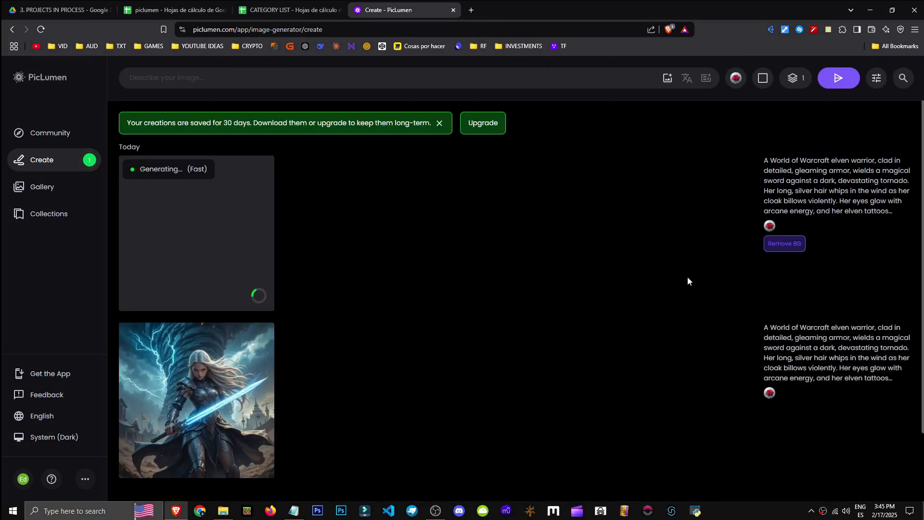
pyautogui.click(229, 266)
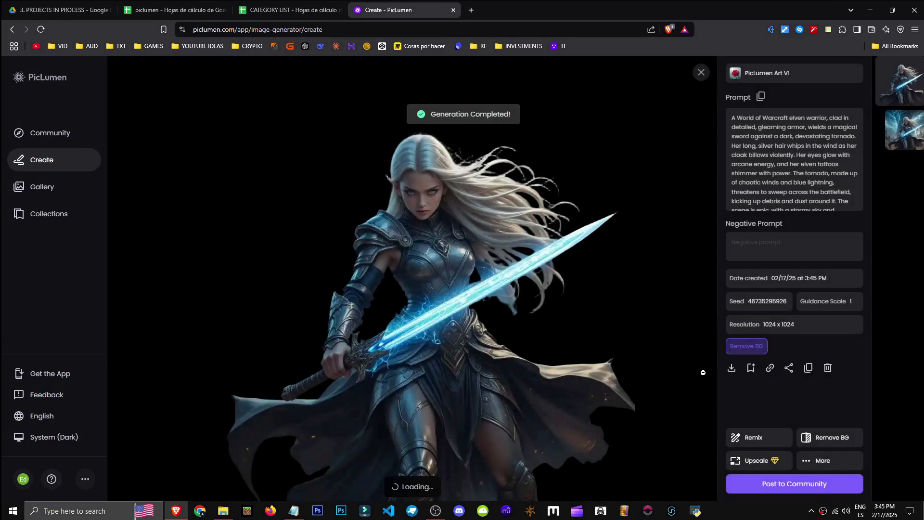
pyautogui.click(702, 373)
pyautogui.click(209, 248)
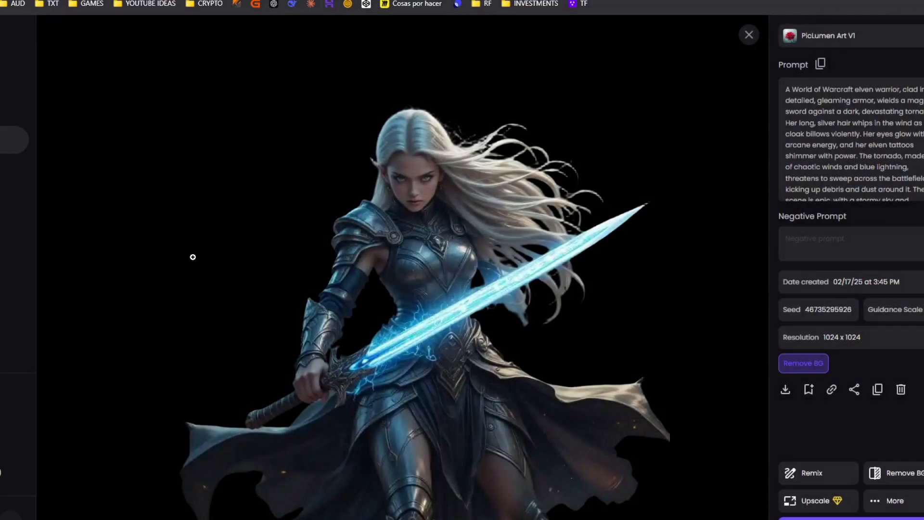
pyautogui.click(673, 369)
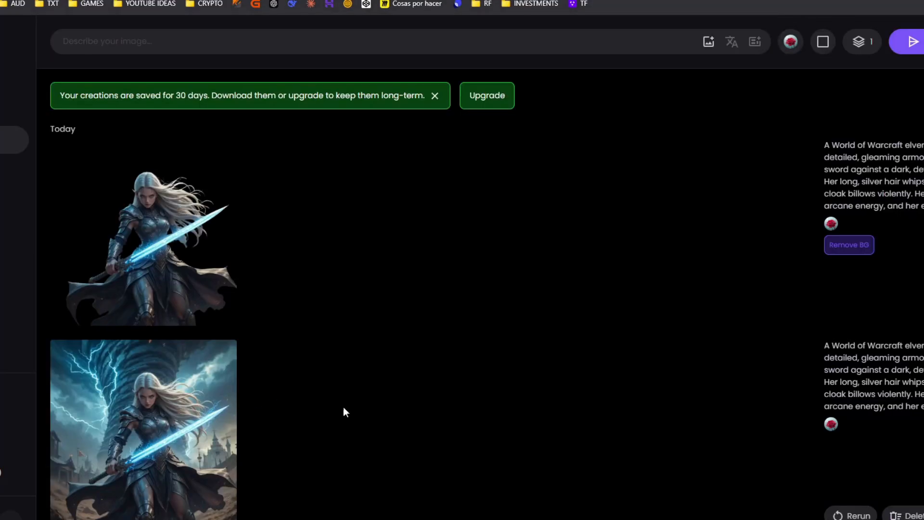
pyautogui.click(184, 412)
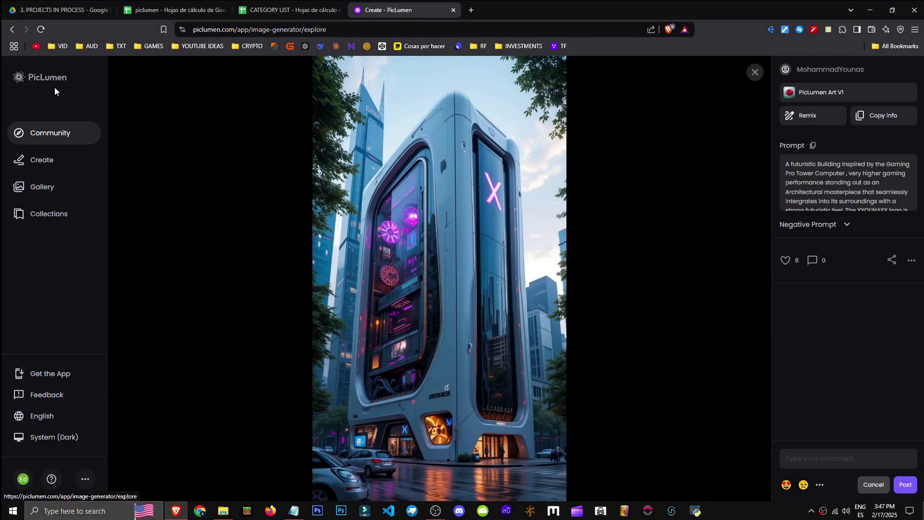
# Delete the background-removed warrior image, confirming the deletion
pyautogui.click(22, 77)
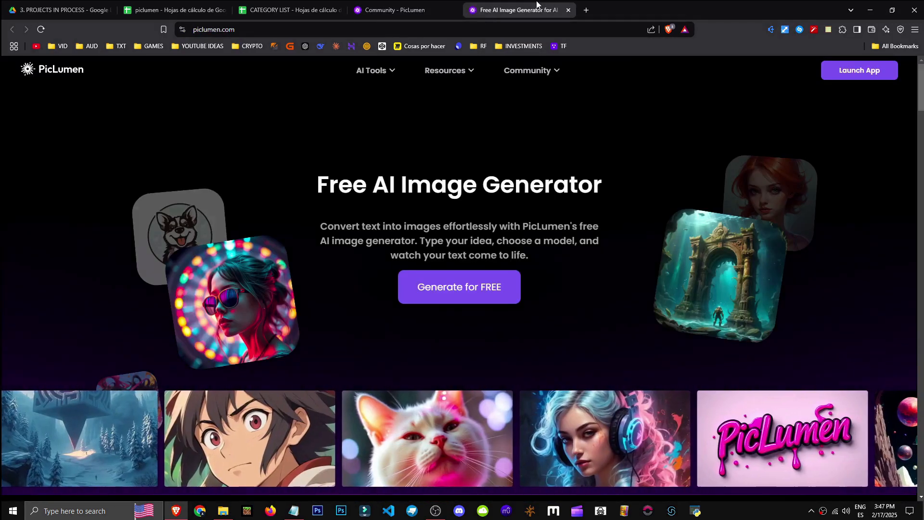
pyautogui.click(395, 10)
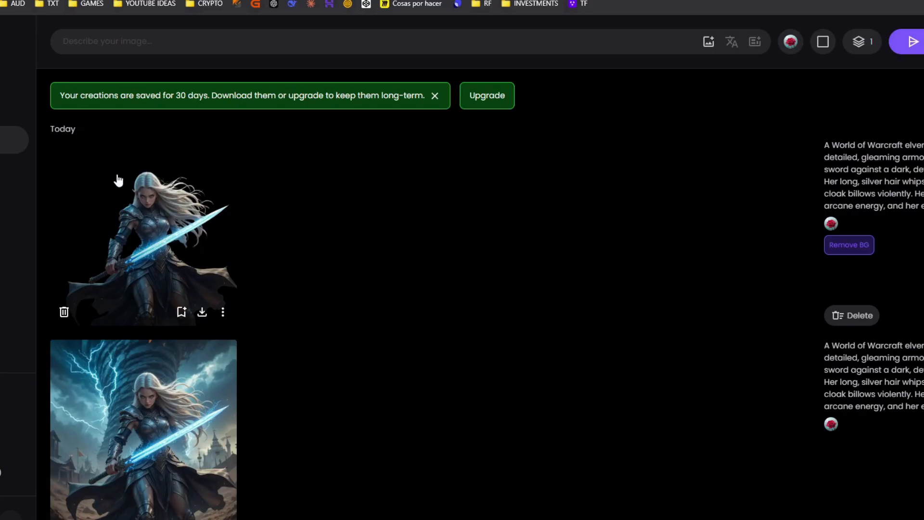
pyautogui.click(63, 313)
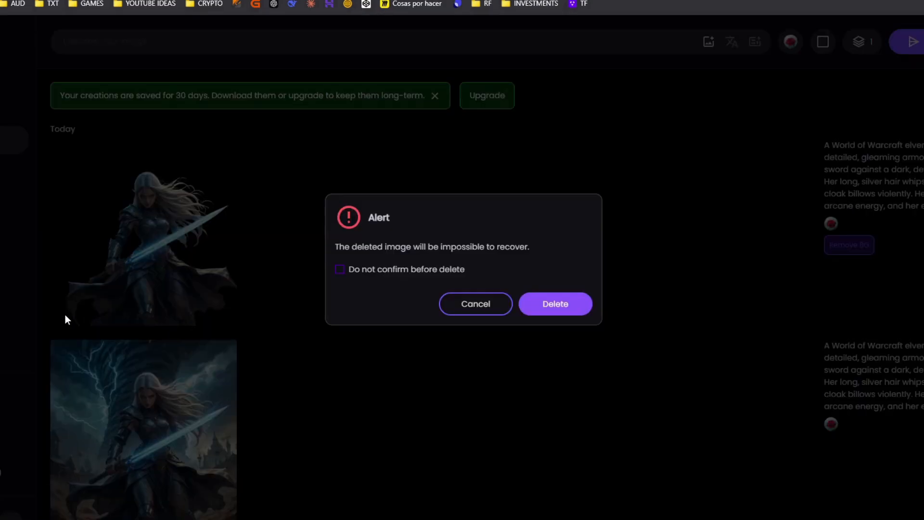
pyautogui.click(556, 305)
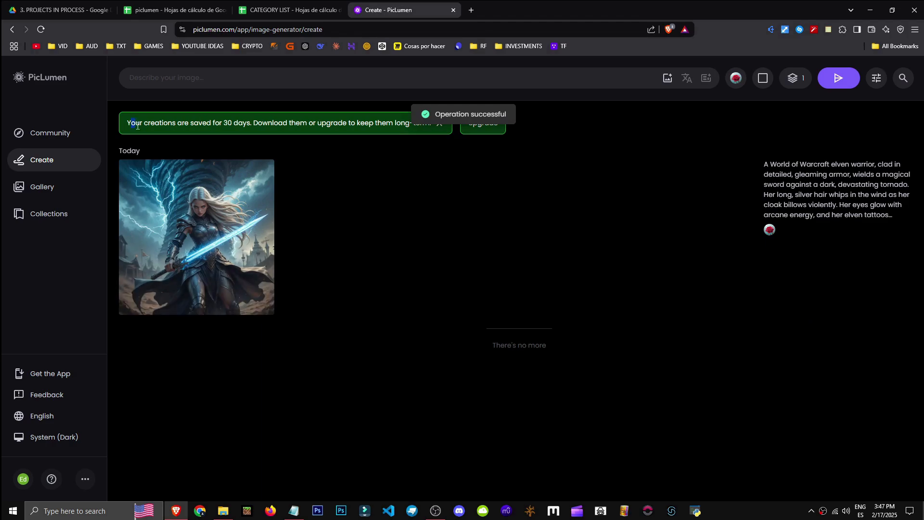
pyautogui.moveTo(133, 125); pyautogui.dragTo(227, 121)
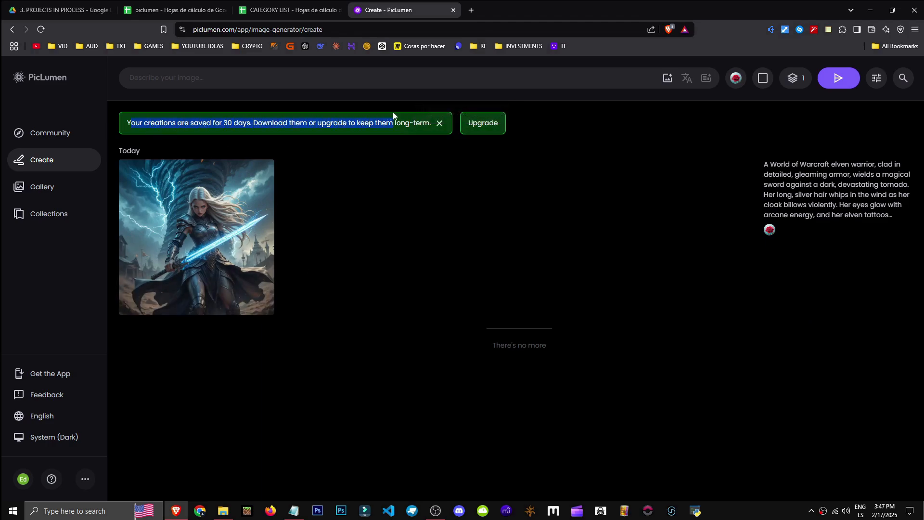
pyautogui.moveTo(392, 116); pyautogui.dragTo(410, 140)
pyautogui.click(399, 169)
pyautogui.moveTo(360, 126); pyautogui.dragTo(398, 128)
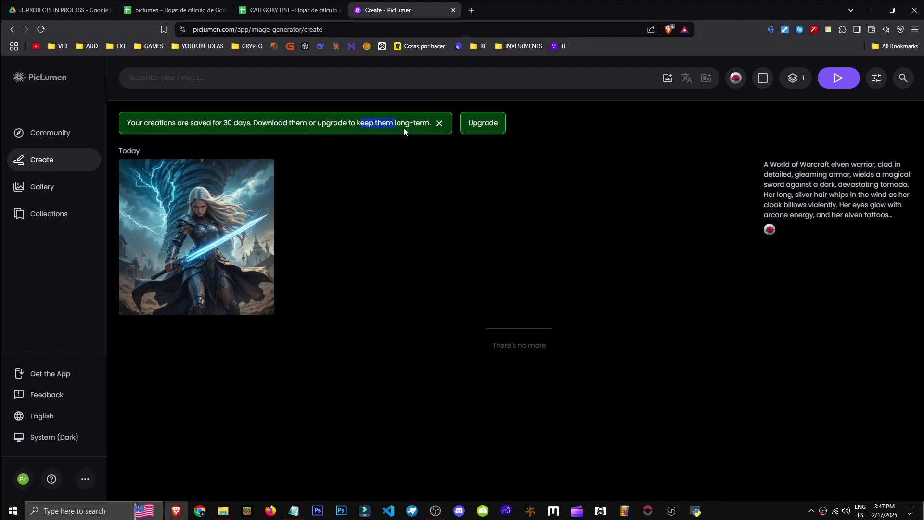
pyautogui.click(452, 152)
# Open the warrior image and remix it to generate a new variation
pyautogui.click(197, 240)
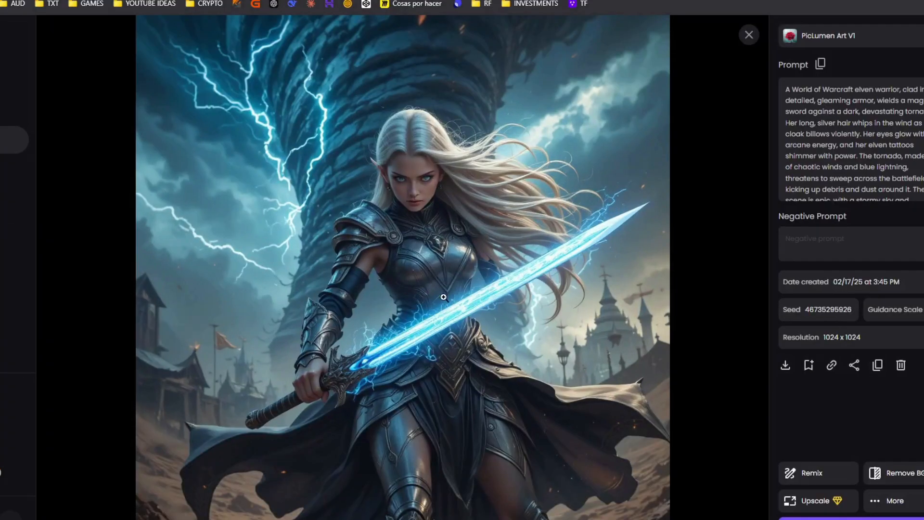
pyautogui.scroll(-1, 807, 120)
pyautogui.moveTo(815, 92); pyautogui.dragTo(822, 145)
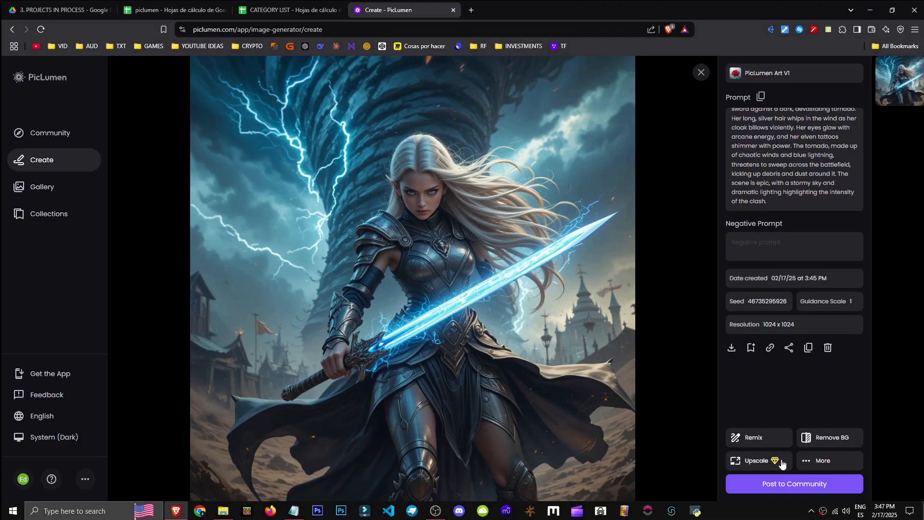
pyautogui.click(781, 462)
# Open and view the new warrior variation
pyautogui.scroll(-2, 643, 416)
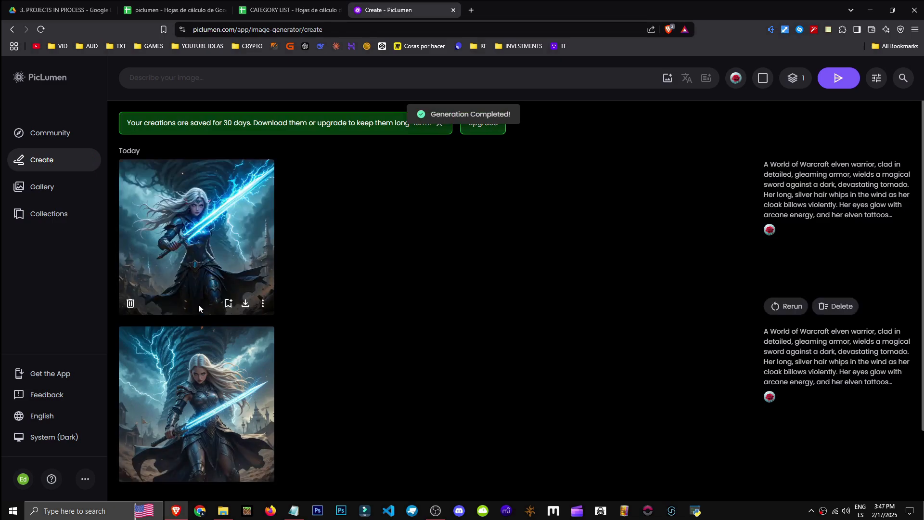
pyautogui.scroll(2, 790, 394)
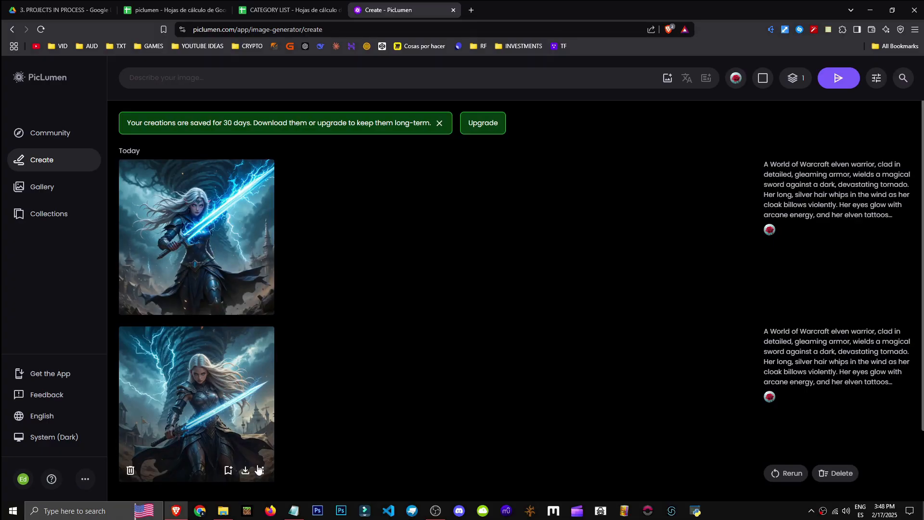
pyautogui.click(258, 469)
pyautogui.click(253, 344)
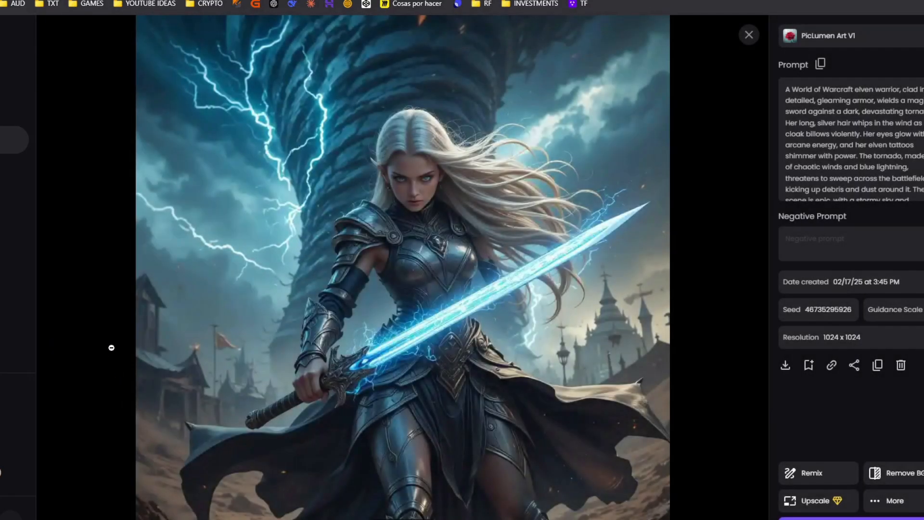
pyautogui.click(111, 346)
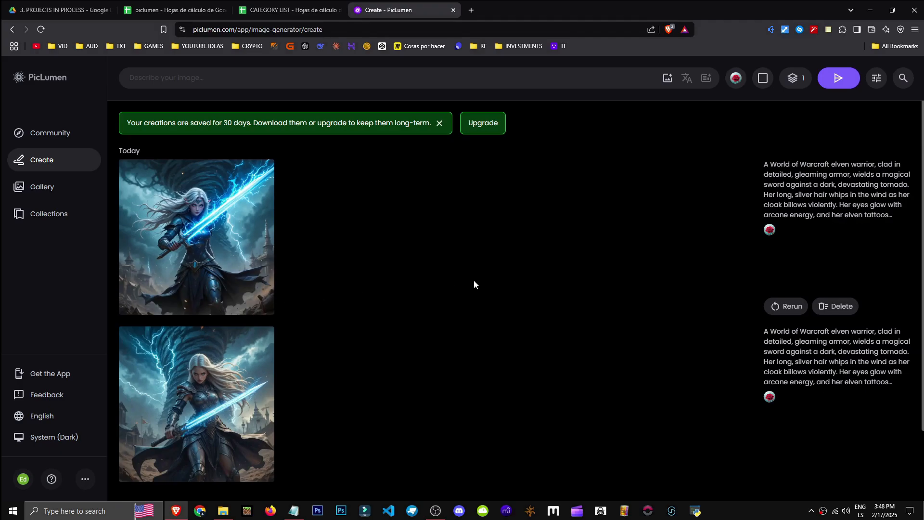
# Open the latest warrior image's details and explore its prompt and extra options
pyautogui.scroll(-2, 812, 435)
pyautogui.scroll(2, 827, 399)
pyautogui.click(196, 227)
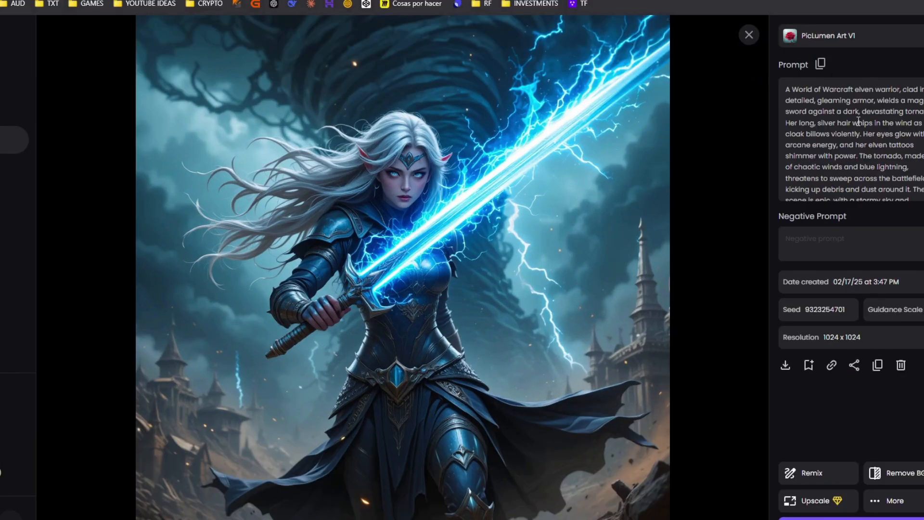
pyautogui.scroll(-2, 858, 121)
pyautogui.moveTo(843, 169); pyautogui.dragTo(772, 46)
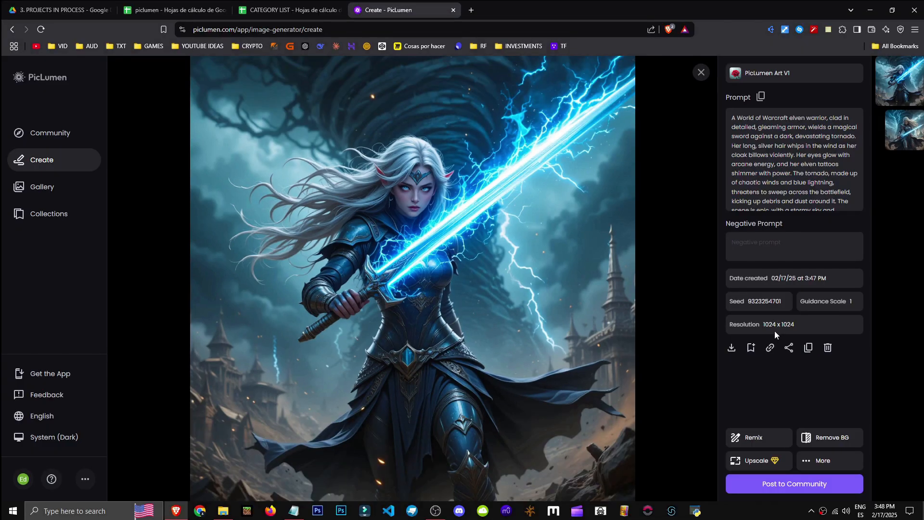
pyautogui.click(831, 464)
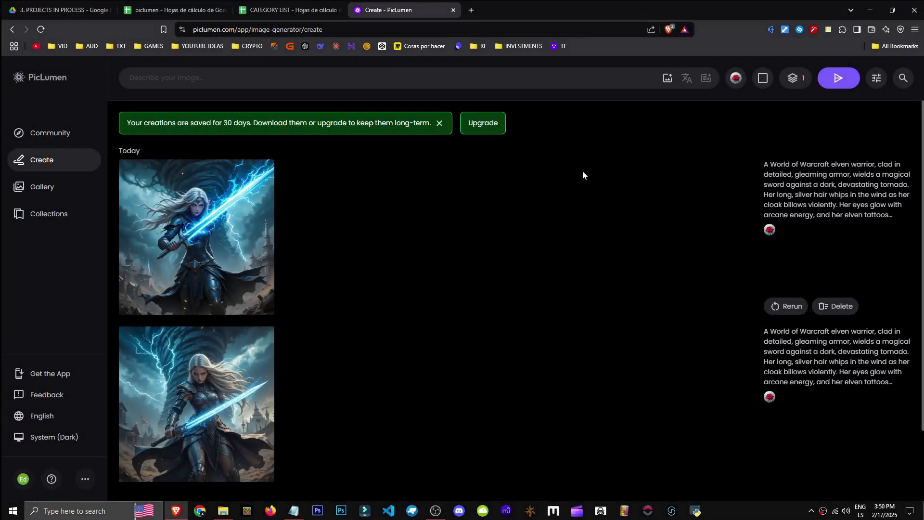
# Paste a new prompt describing a vast fantasy world with floating mountains and a majestic magical city
pyautogui.click(567, 78)
pyautogui.write('A vast fantasy world with floating mountains covered in glowing vegetation, waterfalls cascading into the void, and rivers of magical energy. In the sky, two moons shine over a landscape with enchanted forests of crystalline trees and mystical creatures like ethereal dragons and deer with antlers of light. At the center, a majestic city with floating towers and hanging bridges, blending ancient architecture with magical technology. The atmosphere is mysterious and magical, with a bluish mist and shimmering stars in the air.')
pyautogui.moveTo(130, 78); pyautogui.dragTo(515, 109)
pyautogui.hotkey('ctrl', 'c')
pyautogui.click(420, 116)
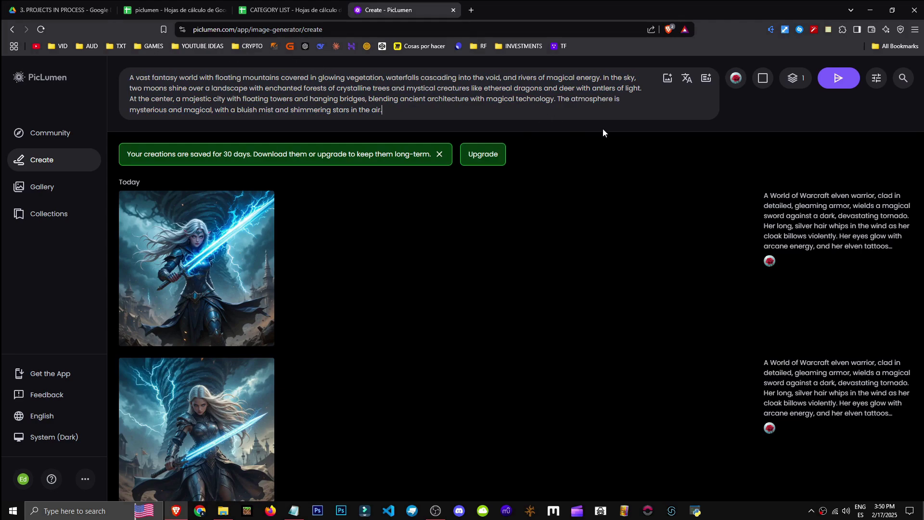
# Switch the model to PicLumen Realistic V2 and generate the fantasy world image
pyautogui.click(739, 79)
pyautogui.click(739, 80)
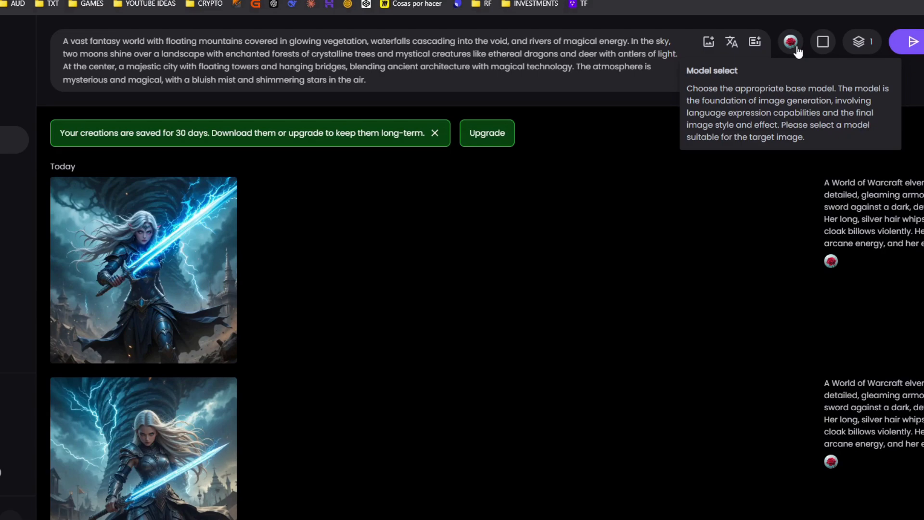
pyautogui.click(791, 42)
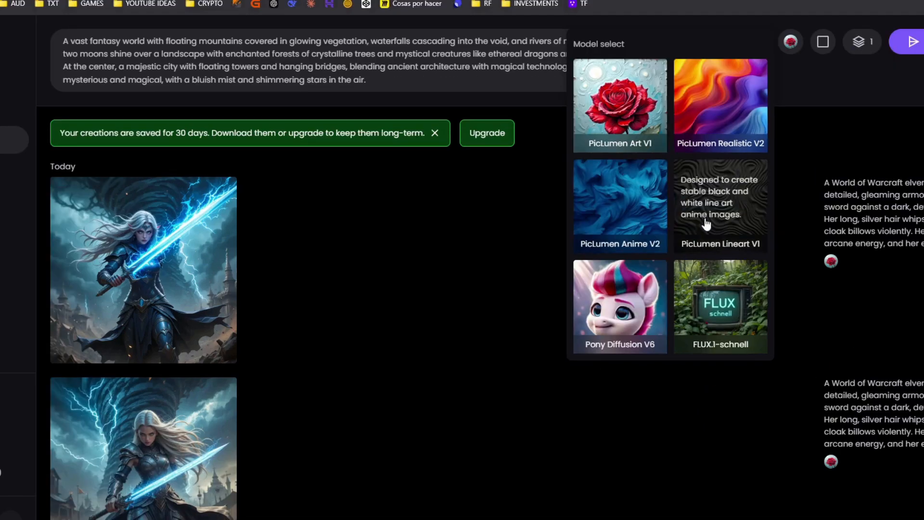
pyautogui.moveTo(749, 99); pyautogui.dragTo(640, 89)
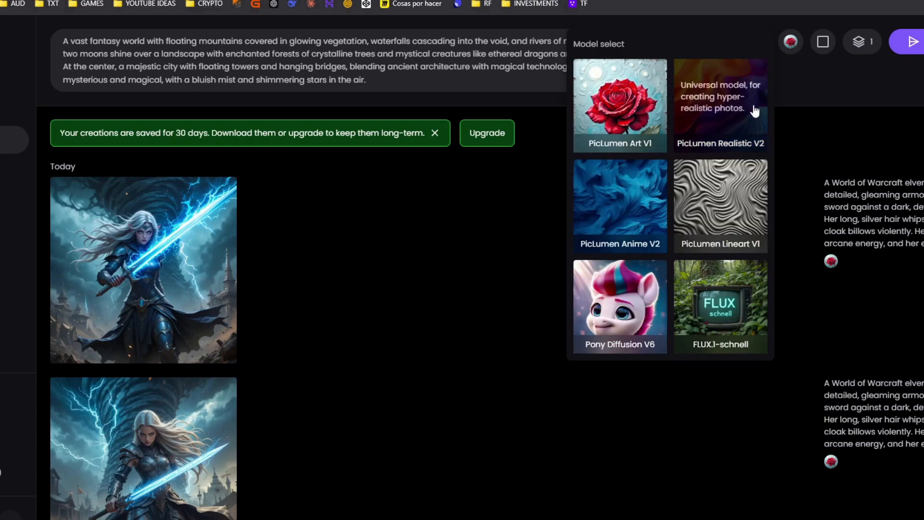
pyautogui.click(611, 118)
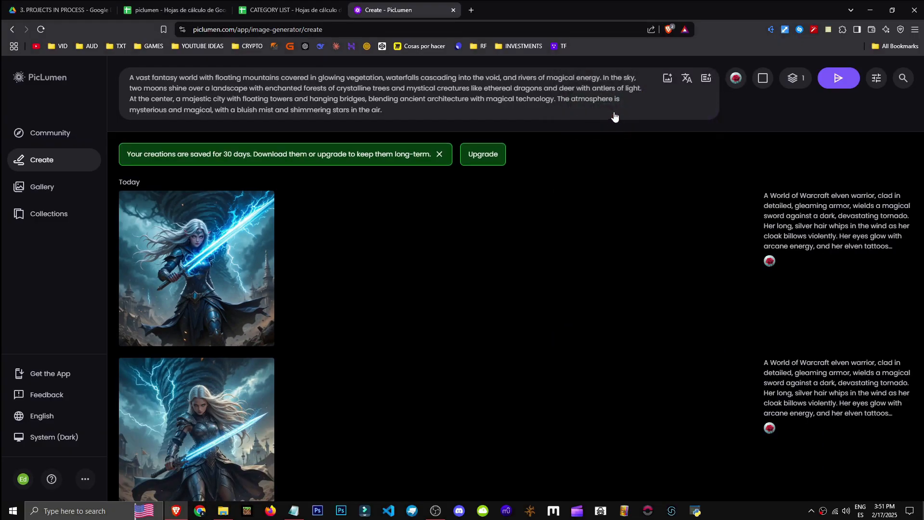
pyautogui.click(736, 78)
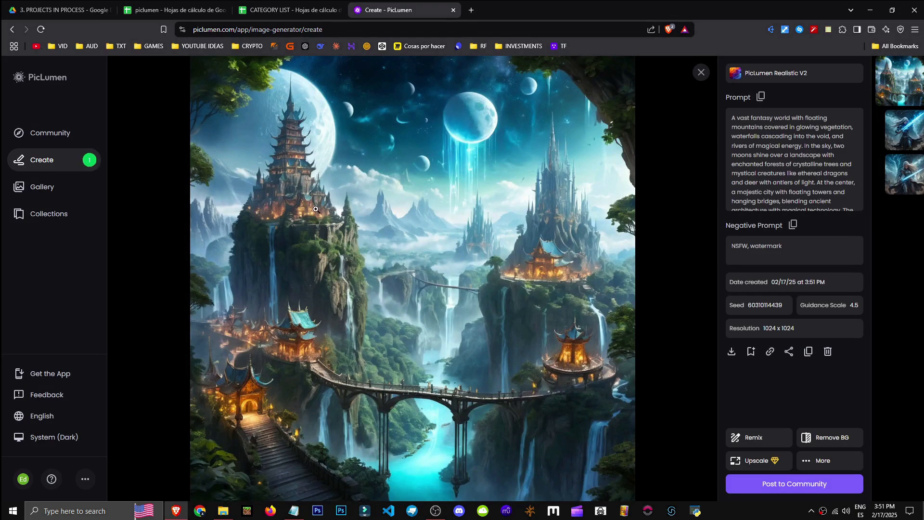
pyautogui.moveTo(734, 118); pyautogui.dragTo(838, 127)
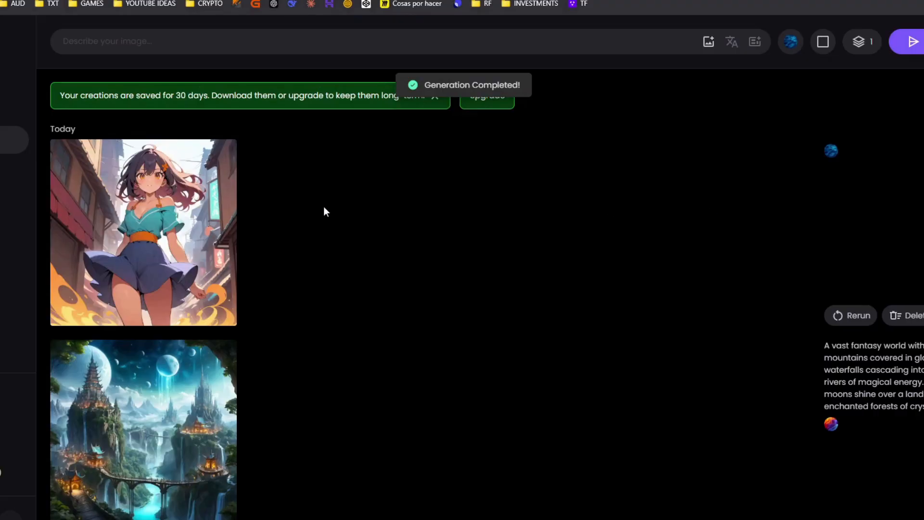
# Paste the fantasy world prompt into the prompt box again and generate it with the current model
pyautogui.click(176, 220)
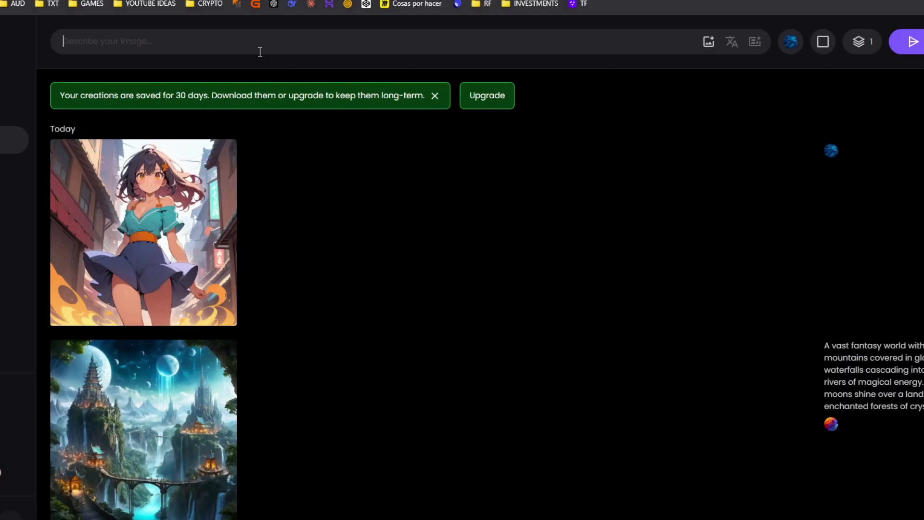
pyautogui.hotkey('ctrl', 'v')
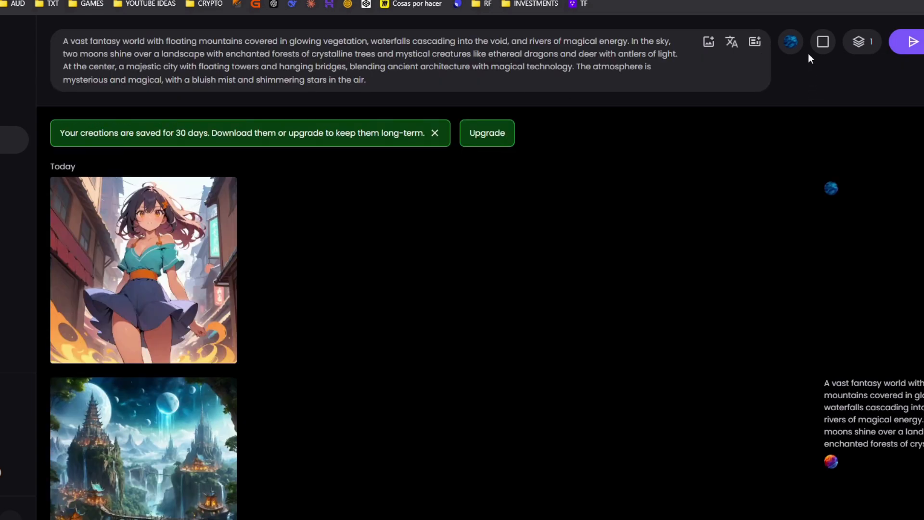
pyautogui.click(913, 42)
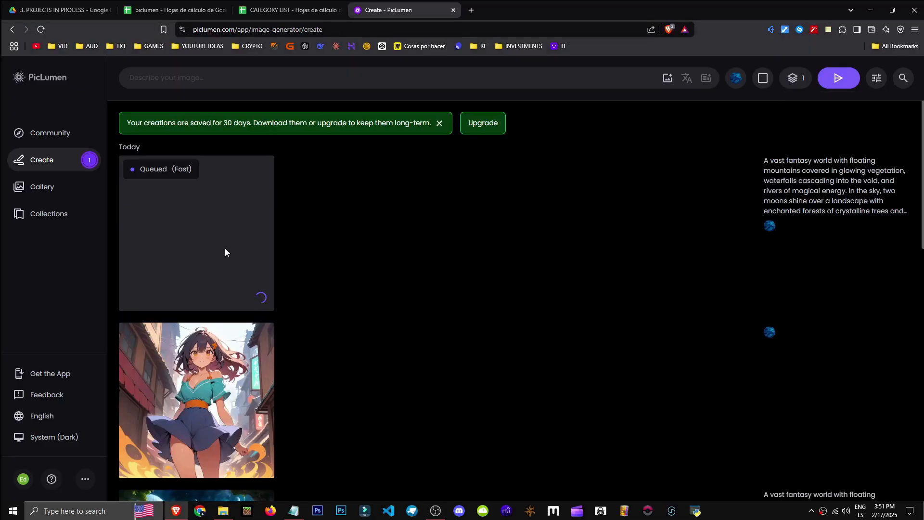
# Open the new anime-style fantasy world image to view it, then close the viewer
pyautogui.moveTo(255, 393)
pyautogui.click(261, 465)
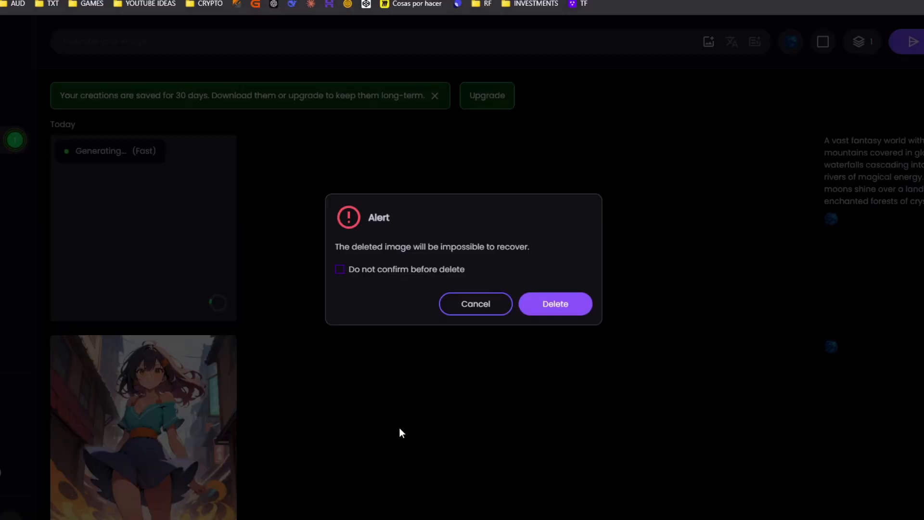
pyautogui.click(549, 304)
pyautogui.click(168, 258)
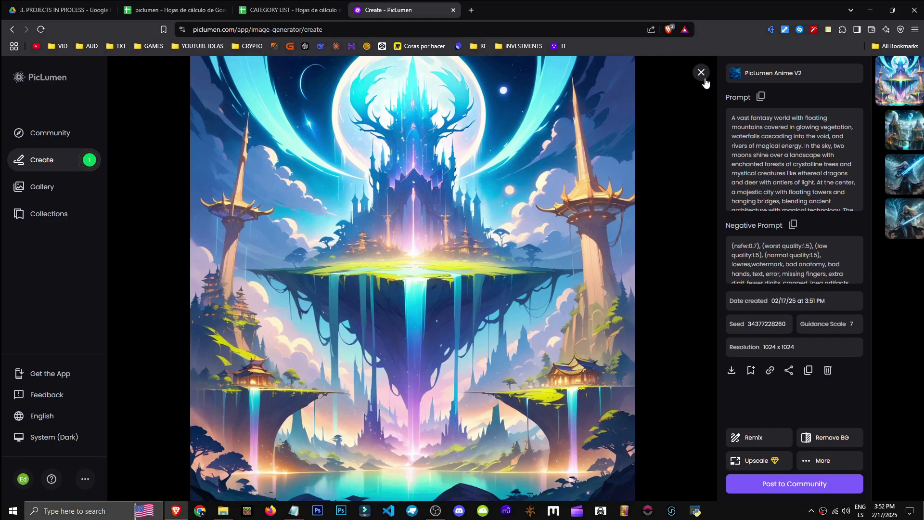
pyautogui.click(704, 79)
# Open the model list, follow the Pony Diffusion V6 model's external page, and close that tab
pyautogui.click(735, 78)
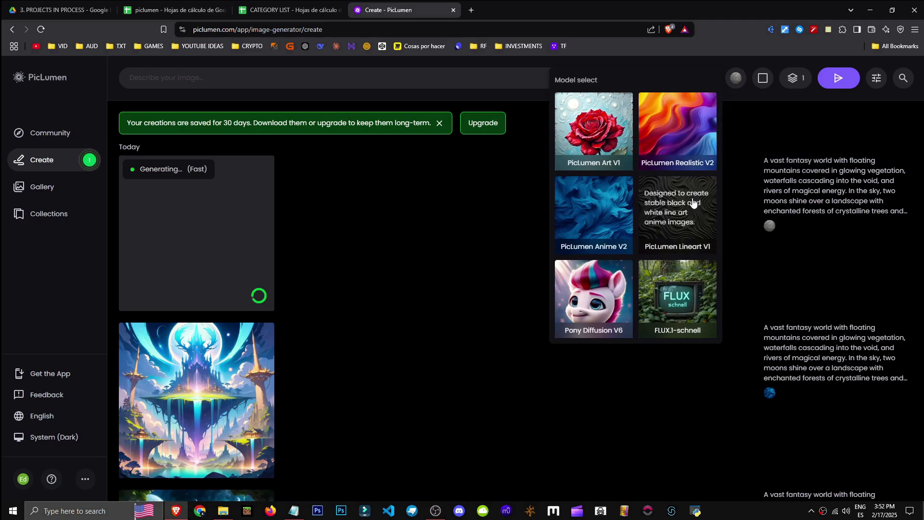
pyautogui.click(610, 281)
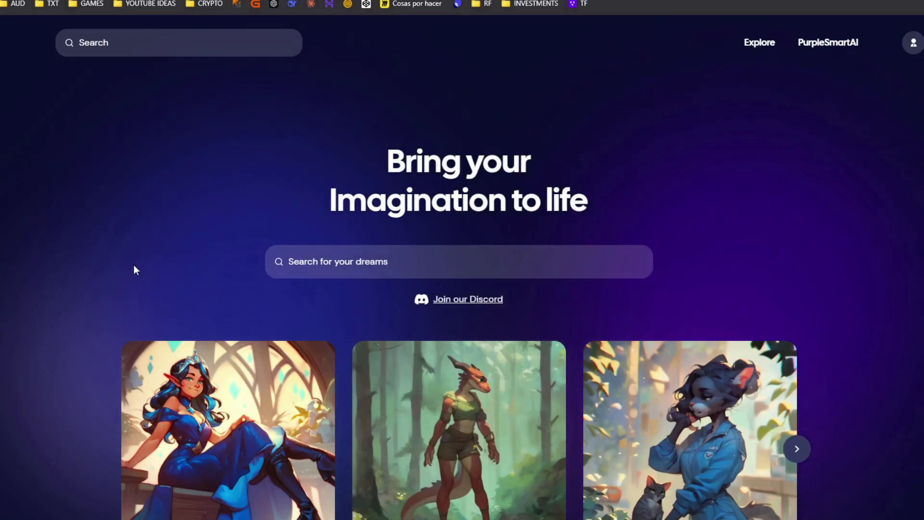
pyautogui.hotkey('ctrl', 'w')
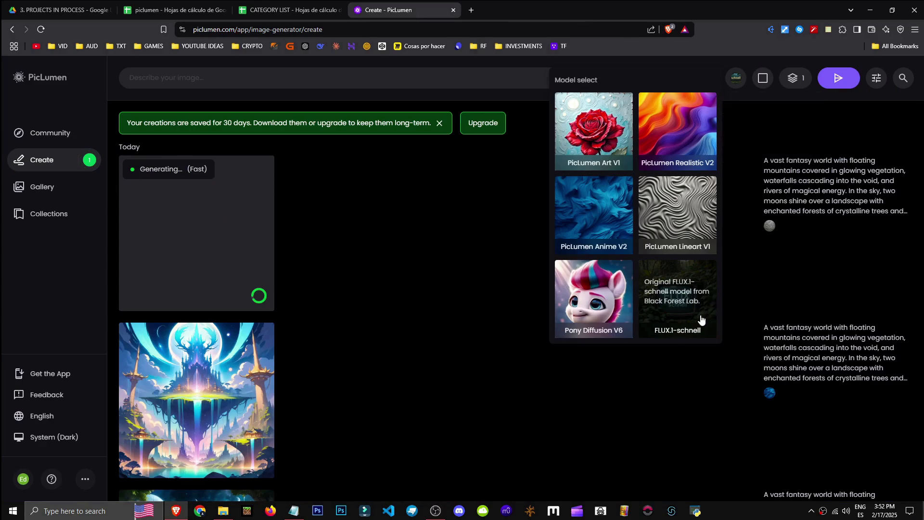
# Select the FLUX.1-schnell model for the fantasy world prompt
pyautogui.click(382, 272)
pyautogui.click(357, 88)
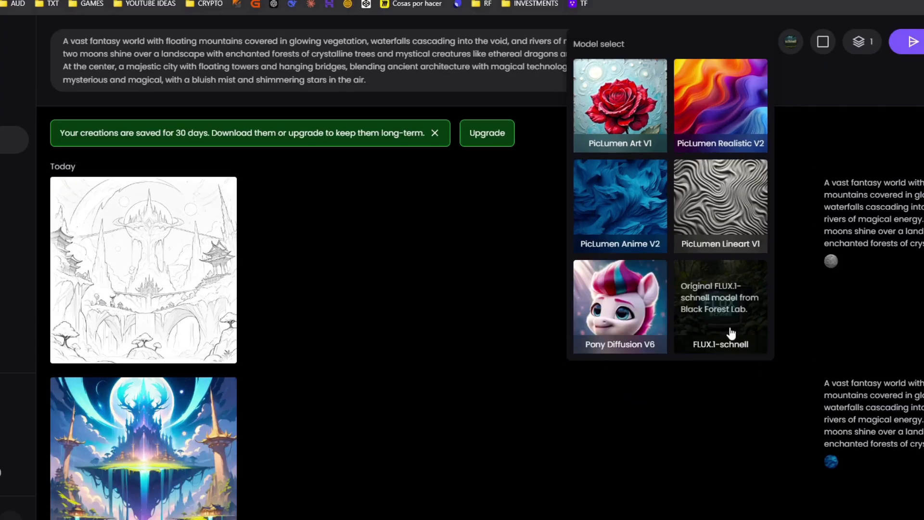
pyautogui.click(731, 332)
# Open the line-art fantasy world image and then the FLUX.1-schnell version to view their details
pyautogui.click(145, 277)
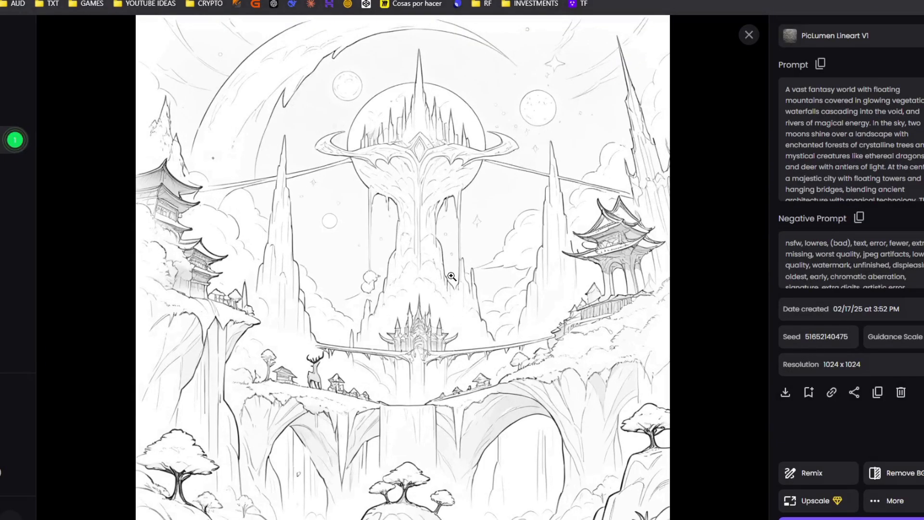
pyautogui.click(912, 503)
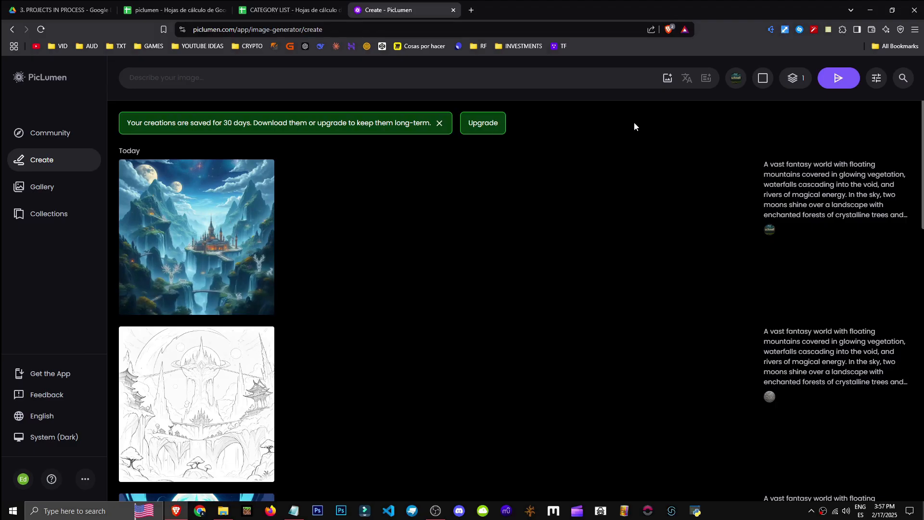
pyautogui.click(732, 80)
pyautogui.click(528, 268)
pyautogui.click(232, 199)
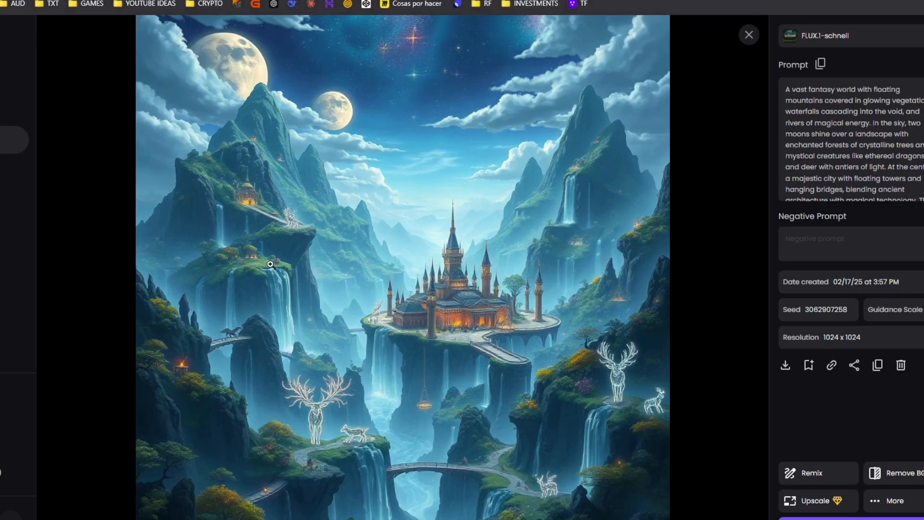
# Scroll through the fantasy world results to compare the images produced by the different models
pyautogui.scroll(4, 298, 440)
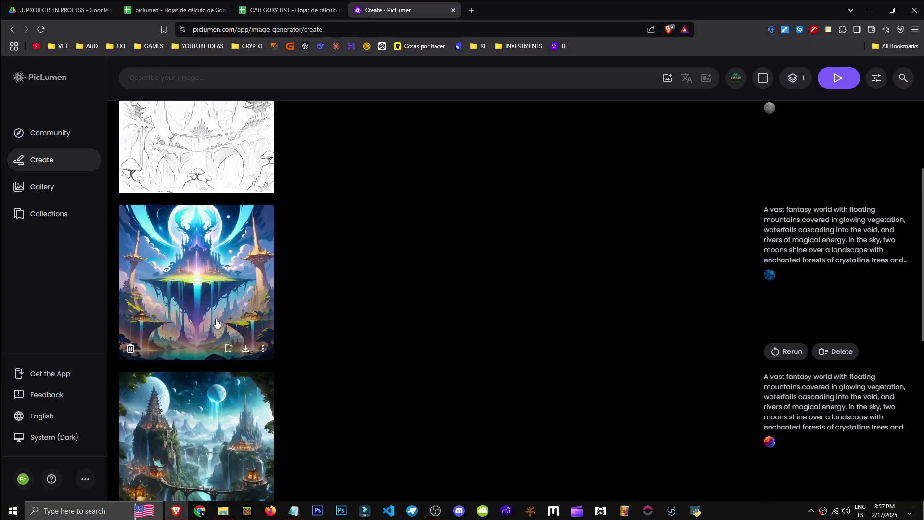
pyautogui.click(213, 308)
pyautogui.click(164, 300)
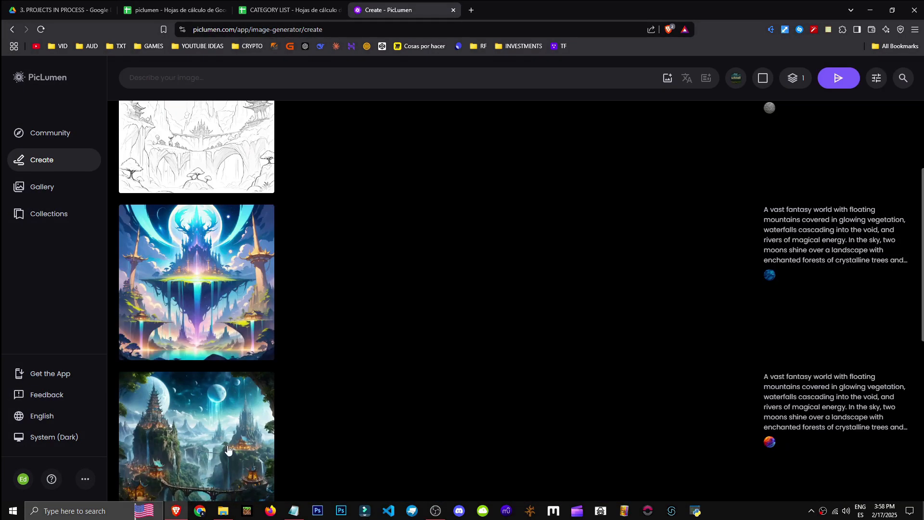
pyautogui.click(197, 399)
pyautogui.click(131, 315)
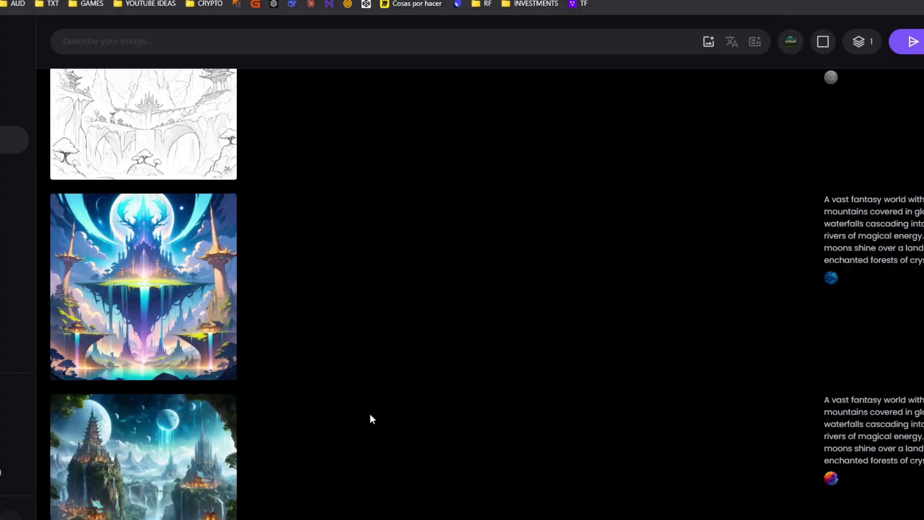
pyautogui.scroll(4, 571, 250)
pyautogui.scroll(-3, 539, 269)
pyautogui.scroll(3, 492, 344)
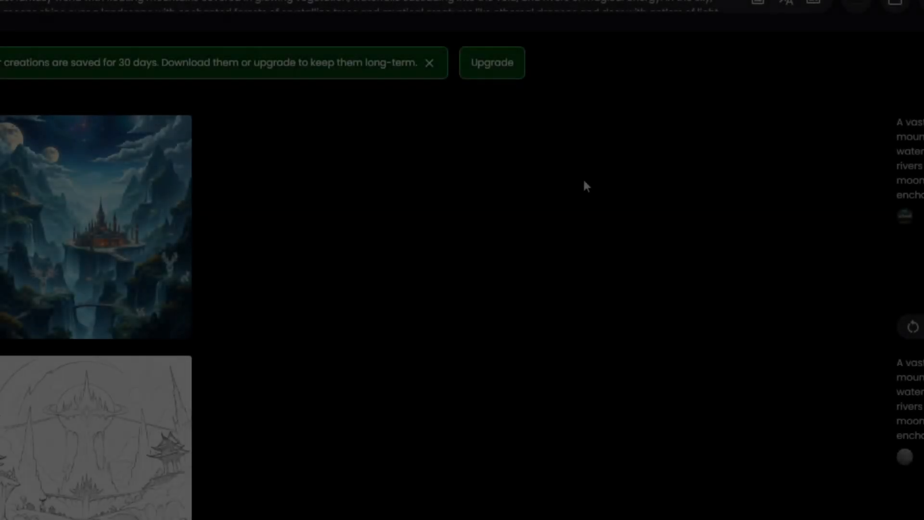
# Generate a new image from the prompt "Girl dancing on the rain" with the PicLumen Anime V2 model
pyautogui.click(559, 82)
pyautogui.hotkey('ctrl', 'a')
pyautogui.write('Girl dancing on the rain')
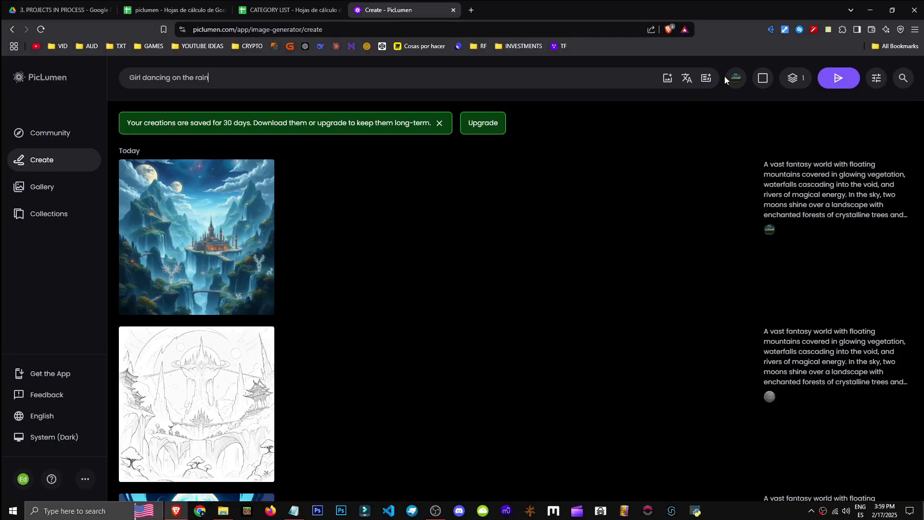
pyautogui.click(781, 40)
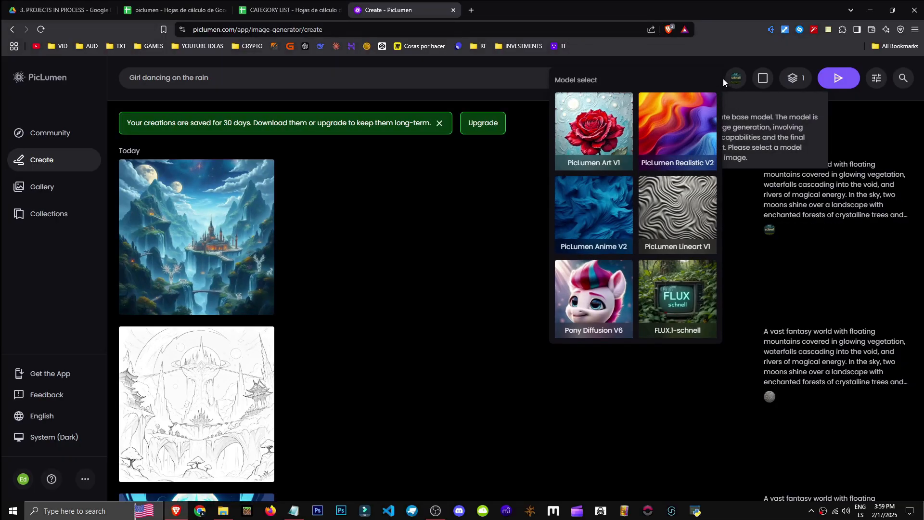
pyautogui.click(627, 206)
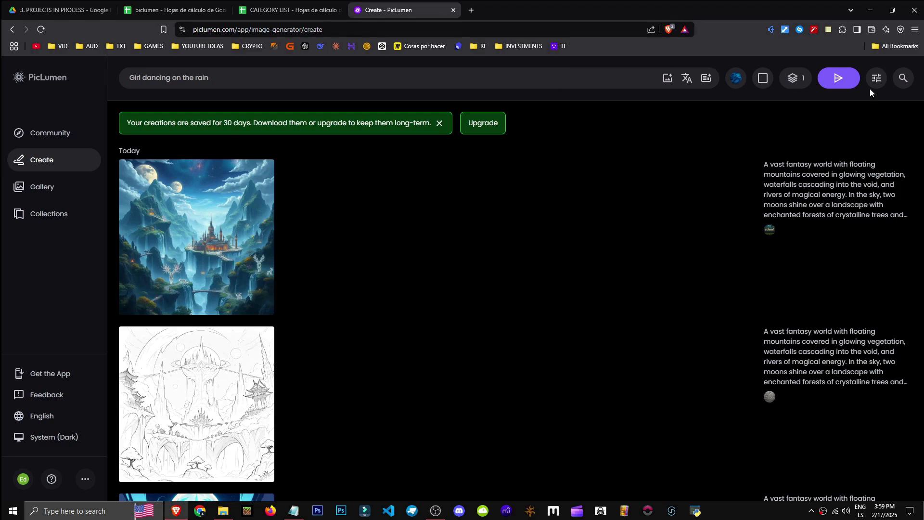
pyautogui.click(837, 79)
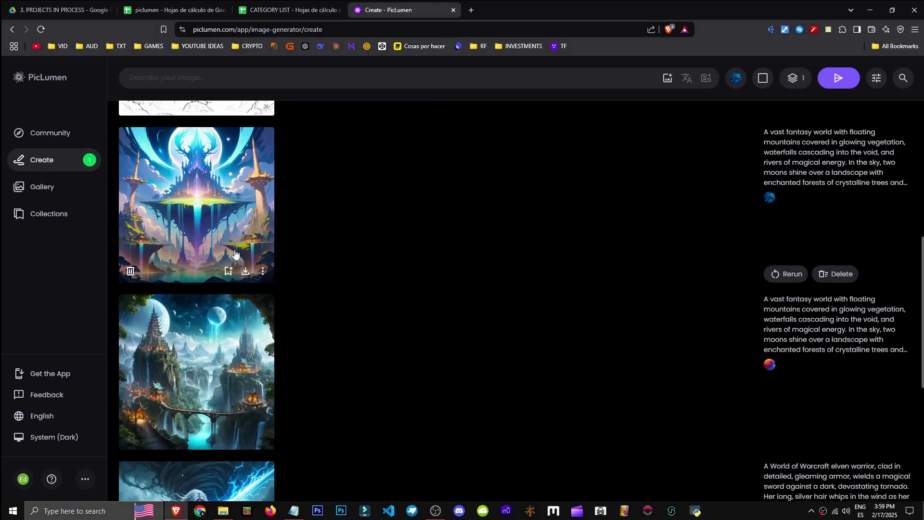
# Open the elven warrior image and try to remove its background, dismissing the alert
pyautogui.scroll(2, 325, 417)
pyautogui.scroll(5, 324, 417)
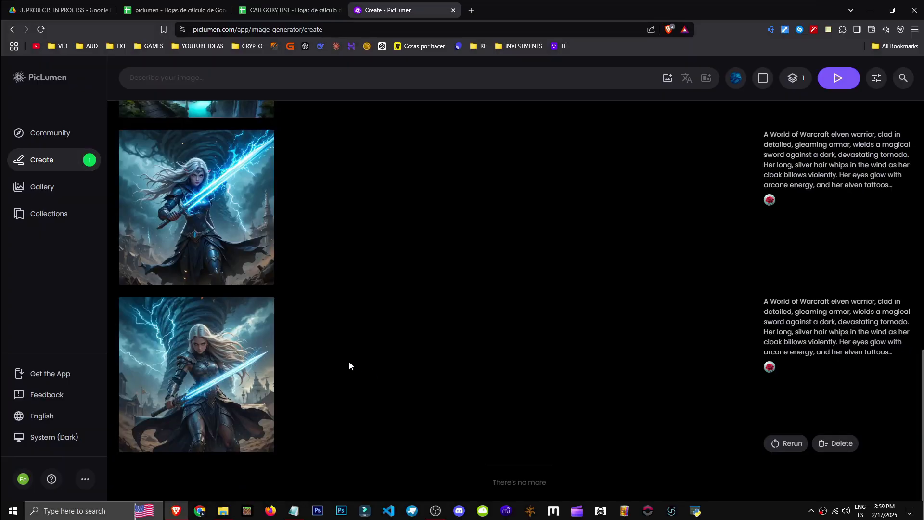
pyautogui.click(204, 208)
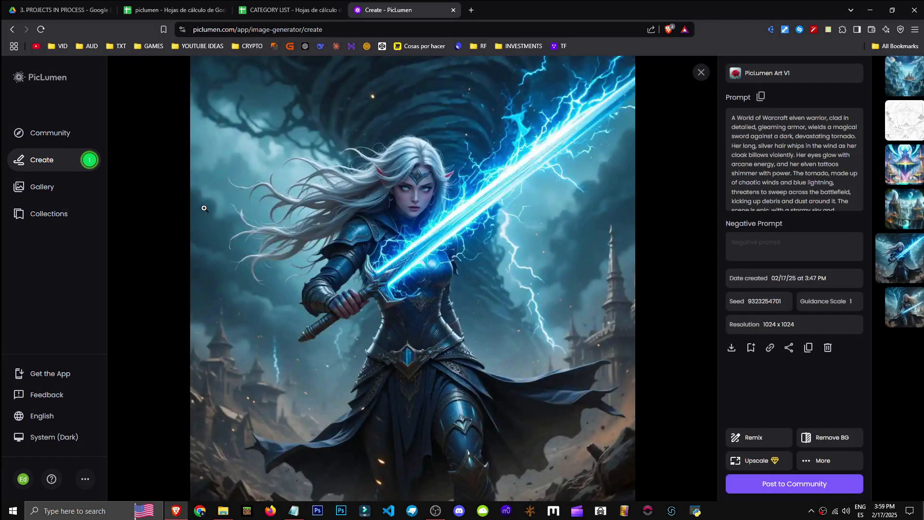
pyautogui.click(675, 332)
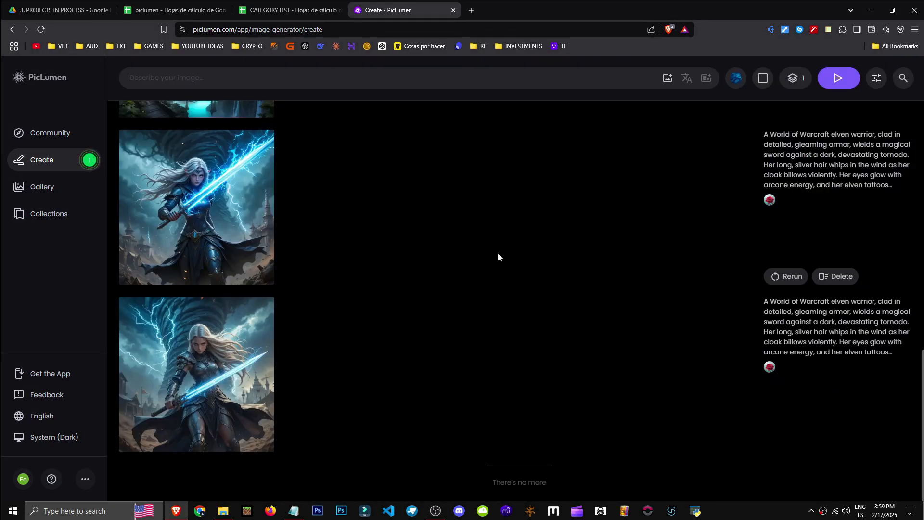
pyautogui.click(183, 149)
pyautogui.click(828, 438)
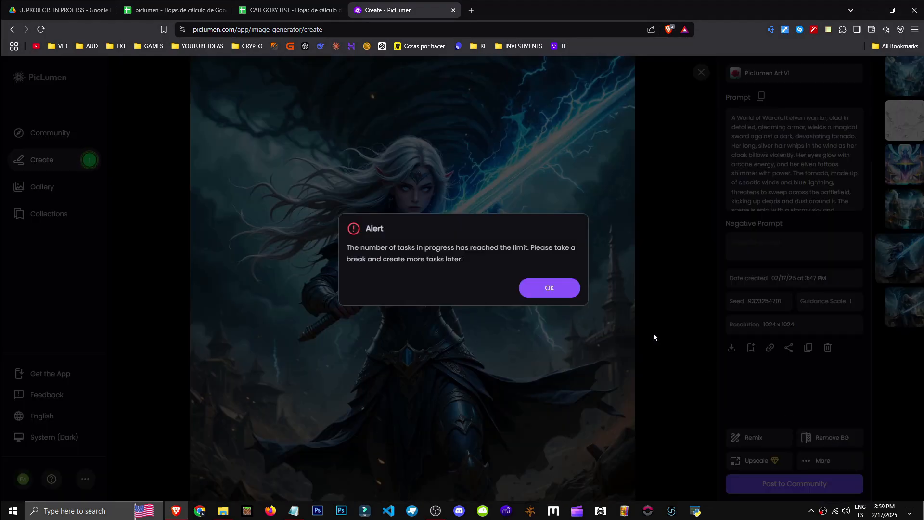
pyautogui.click(676, 343)
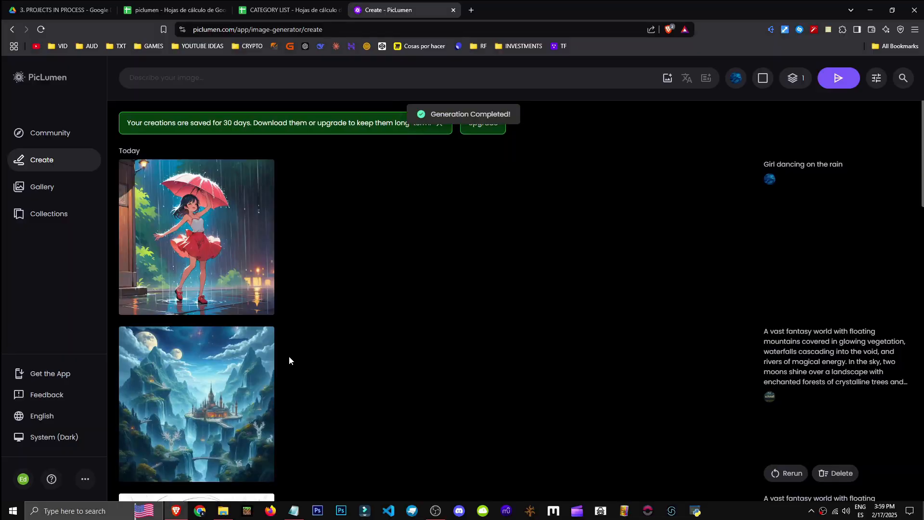
# Open the rain-dancing girl image, remove its background, and view the cut-out result
pyautogui.click(240, 284)
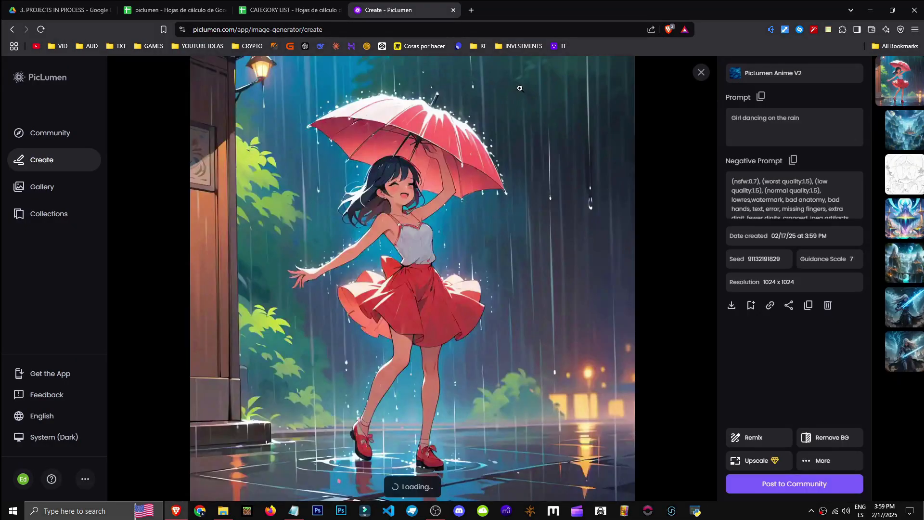
pyautogui.click(820, 439)
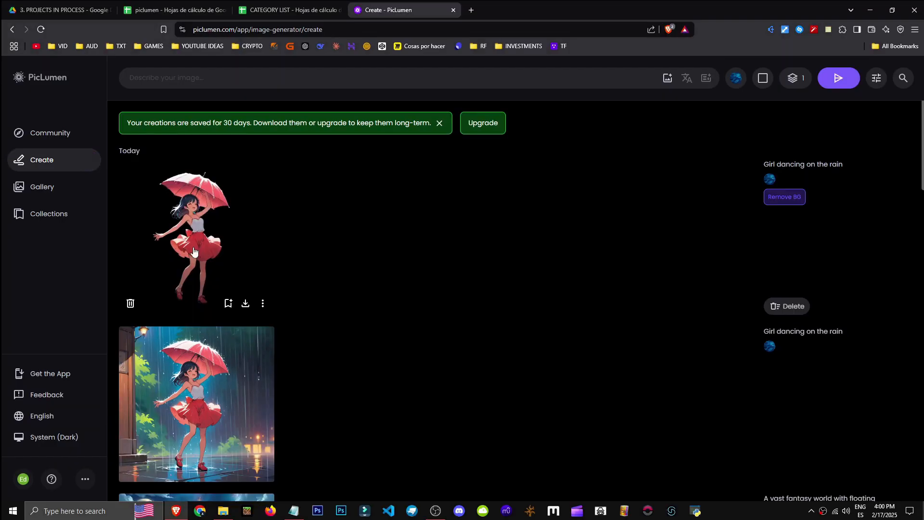
pyautogui.click(196, 253)
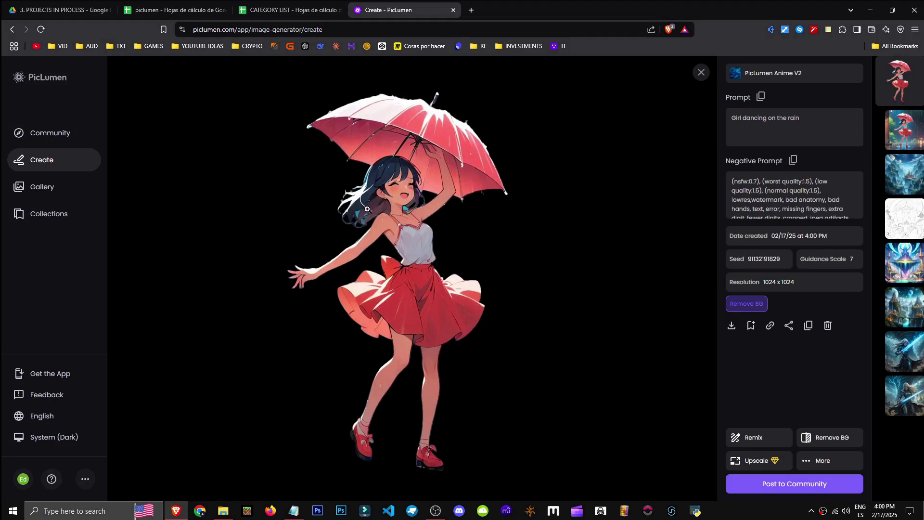
# Scroll through the images in the viewer to the elven warrior and return to the creations list
pyautogui.scroll(-3, 583, 258)
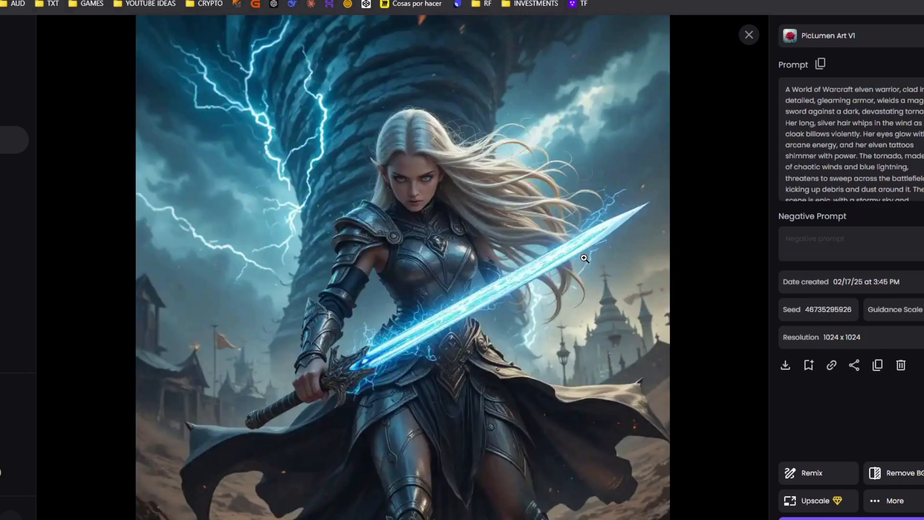
pyautogui.scroll(-2, 356, 235)
pyautogui.press('Escape')
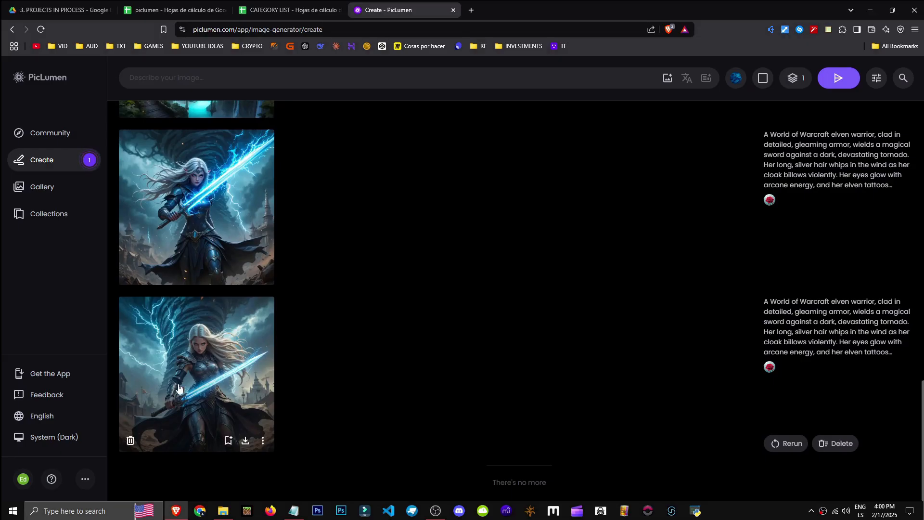
pyautogui.scroll(16, 353, 396)
pyautogui.click(213, 243)
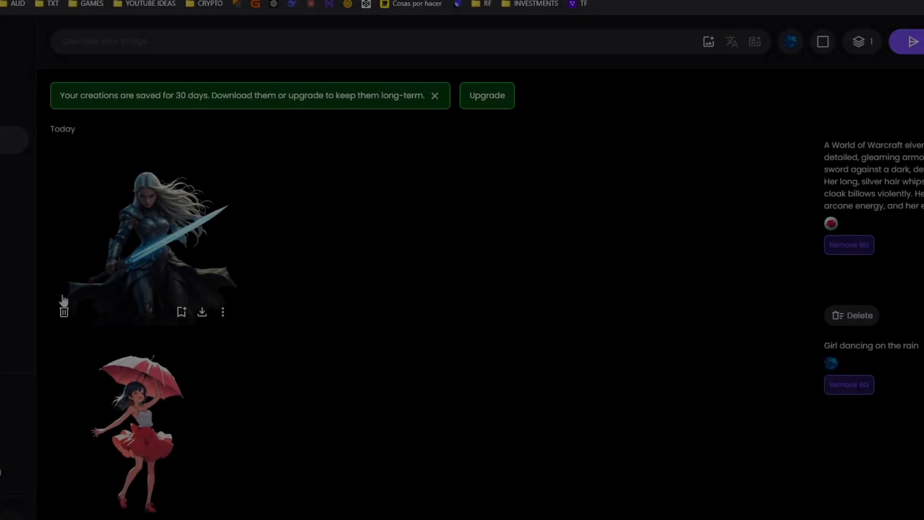
# Delete the background-removed warrior and rain-dancing girl images, confirming the deletion
pyautogui.click(69, 313)
pyautogui.click(546, 312)
pyautogui.click(65, 311)
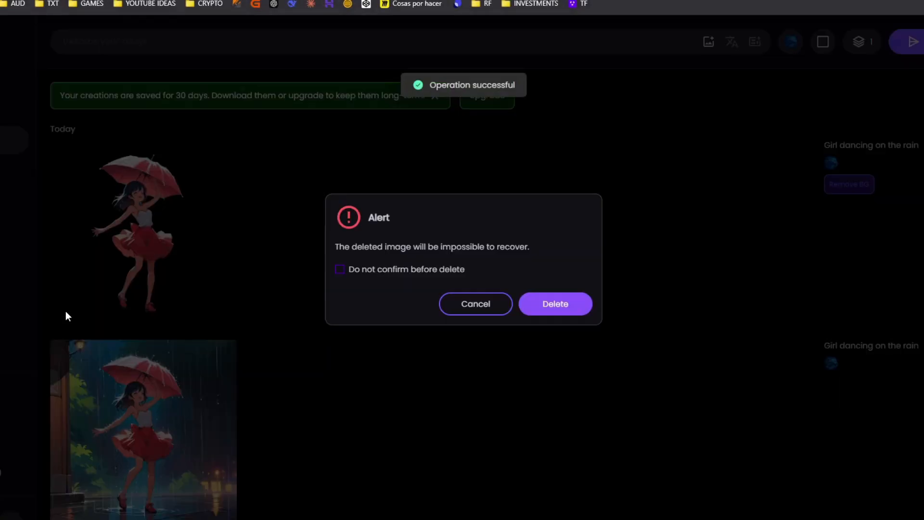
pyautogui.click(556, 305)
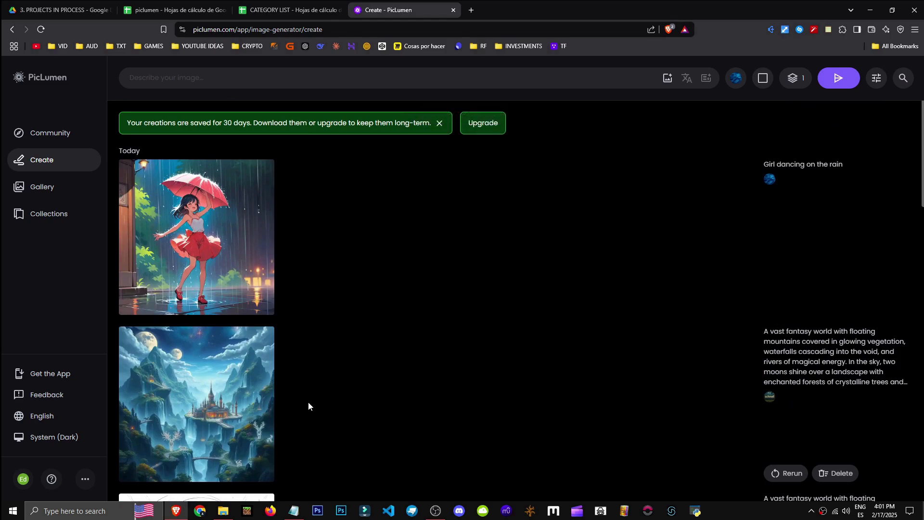
# Open the anime fantasy world image and proceed from the upgrade prompt to the subscription plans
pyautogui.scroll(-10, 308, 406)
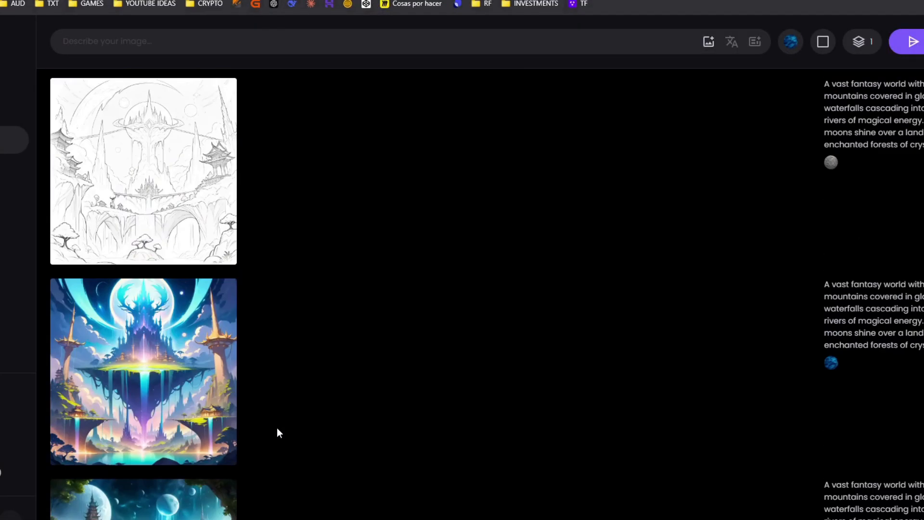
pyautogui.scroll(1, 196, 375)
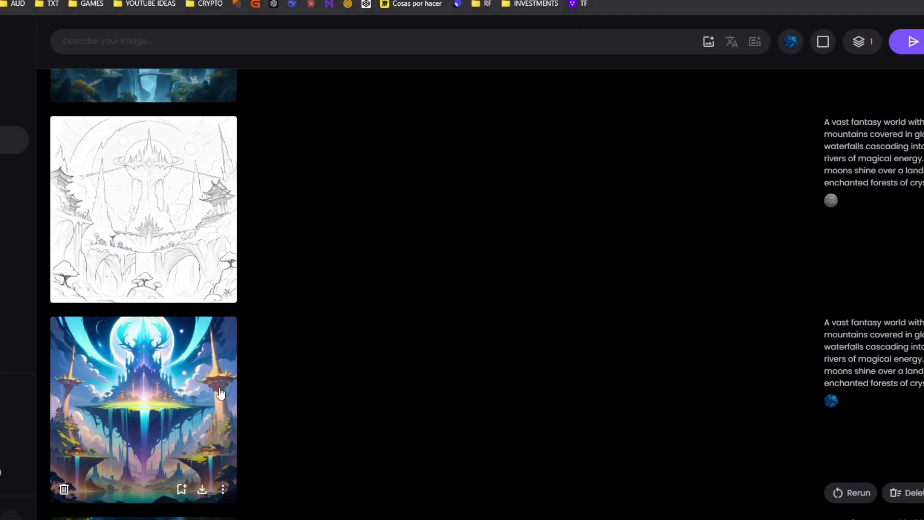
pyautogui.click(196, 375)
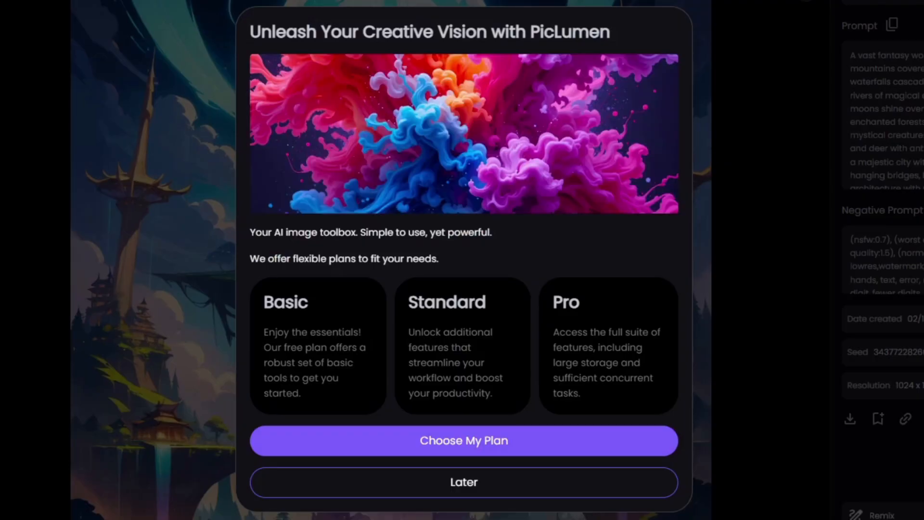
pyautogui.click(488, 440)
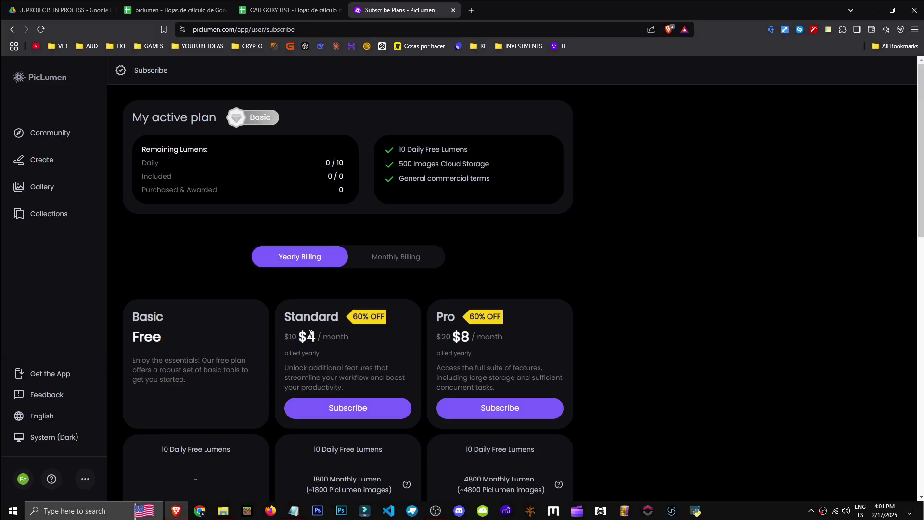
# Highlight the Standard and Pro monthly prices on the subscription plans page
pyautogui.moveTo(302, 336); pyautogui.dragTo(348, 338)
pyautogui.scroll(-1, 414, 305)
pyautogui.moveTo(441, 289); pyautogui.dragTo(497, 290)
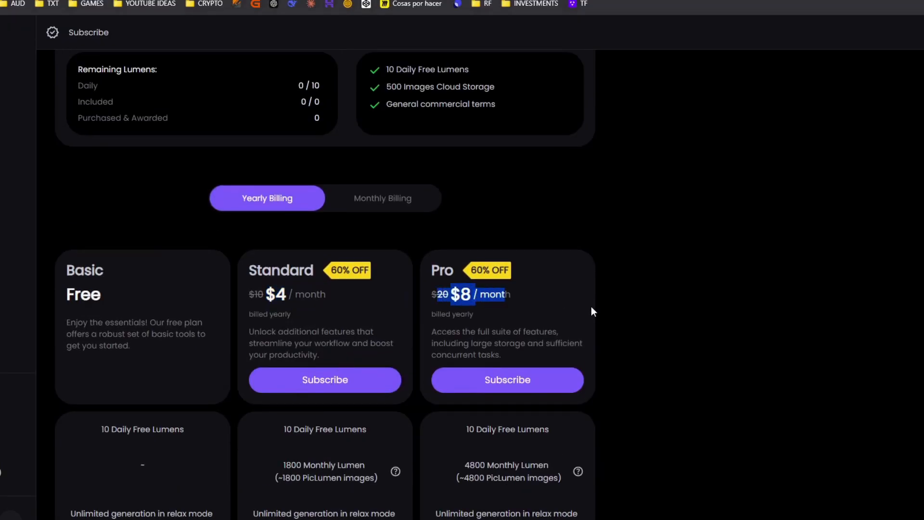
# Leave the subscription plans and scroll through the fantasy world images in the image viewer
pyautogui.scroll(1, 616, 303)
pyautogui.click(659, 312)
pyautogui.scroll(-1, 553, 323)
pyautogui.click(383, 256)
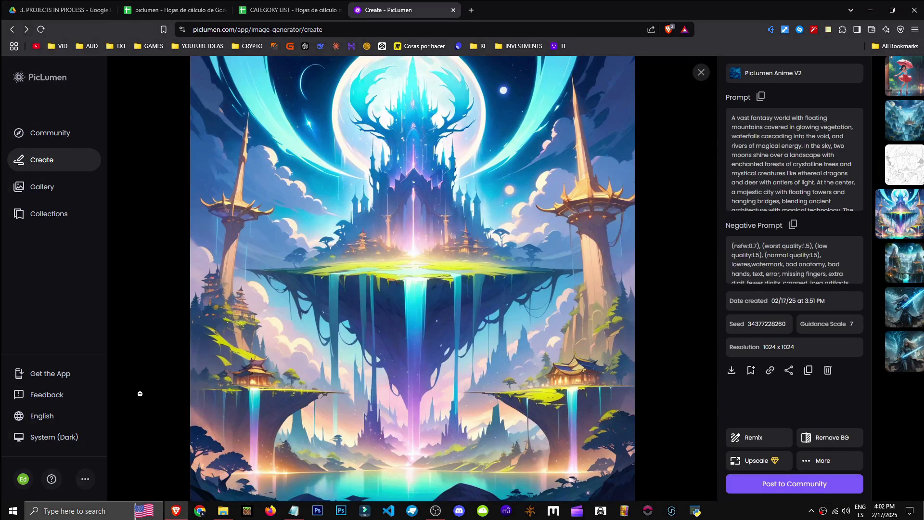
pyautogui.scroll(-1, 175, 353)
pyautogui.scroll(4, 200, 349)
pyautogui.scroll(-1, 209, 347)
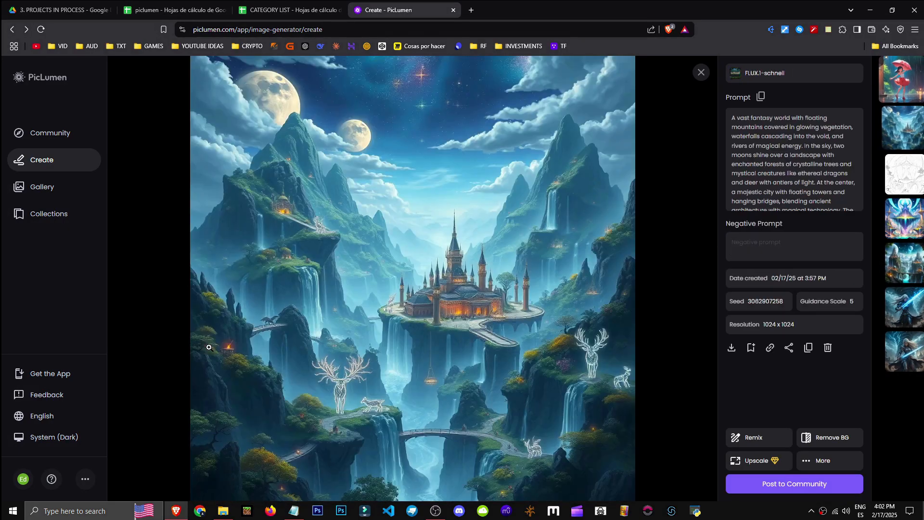
pyautogui.scroll(-1, 258, 350)
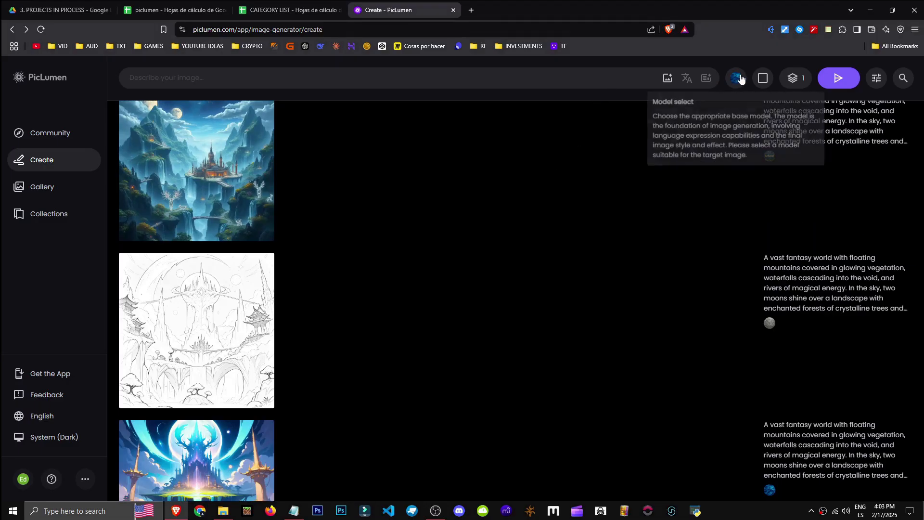
# Generate an image from the prompt "lion" using the PicLumen Lineart V1 model
pyautogui.click(470, 70)
pyautogui.write('lion')
pyautogui.click(732, 80)
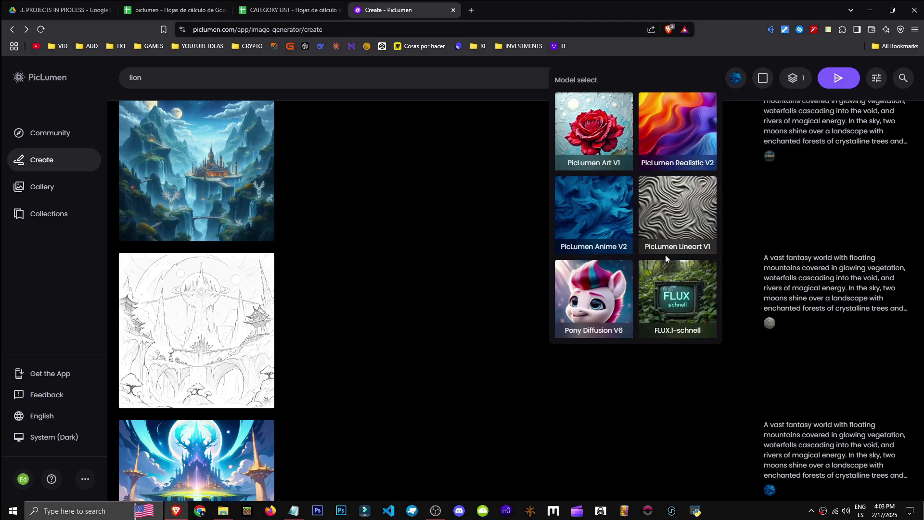
pyautogui.click(736, 84)
pyautogui.click(736, 86)
pyautogui.click(676, 229)
pyautogui.click(828, 80)
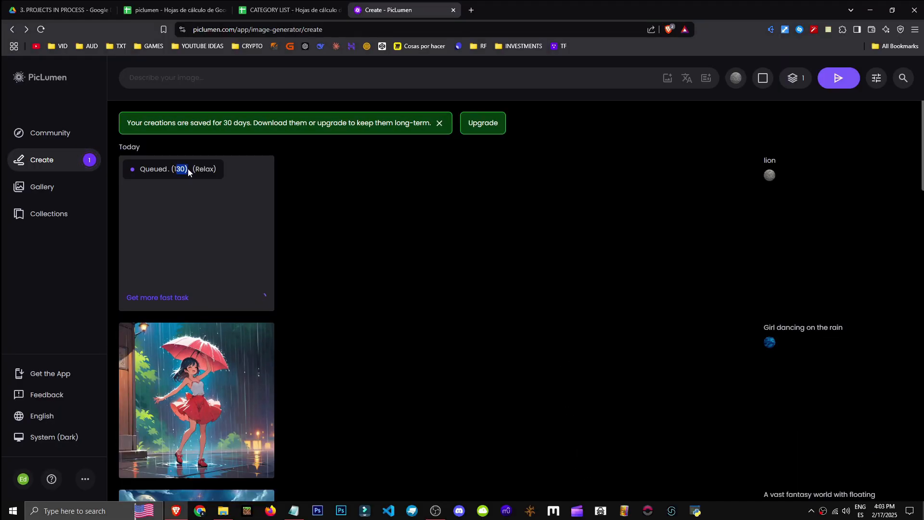
pyautogui.click(176, 166)
pyautogui.scroll(-5, 374, 303)
pyautogui.scroll(5, 365, 310)
pyautogui.scroll(-18, 207, 308)
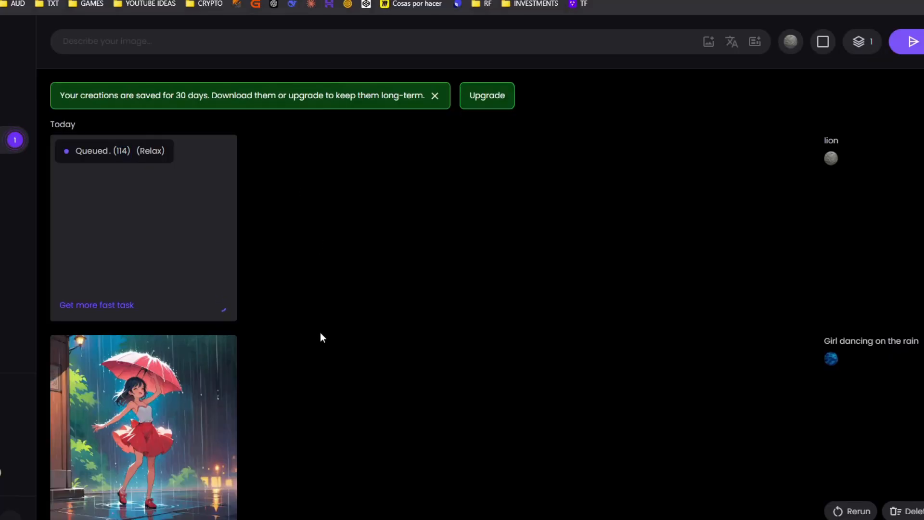
pyautogui.scroll(-5, 322, 329)
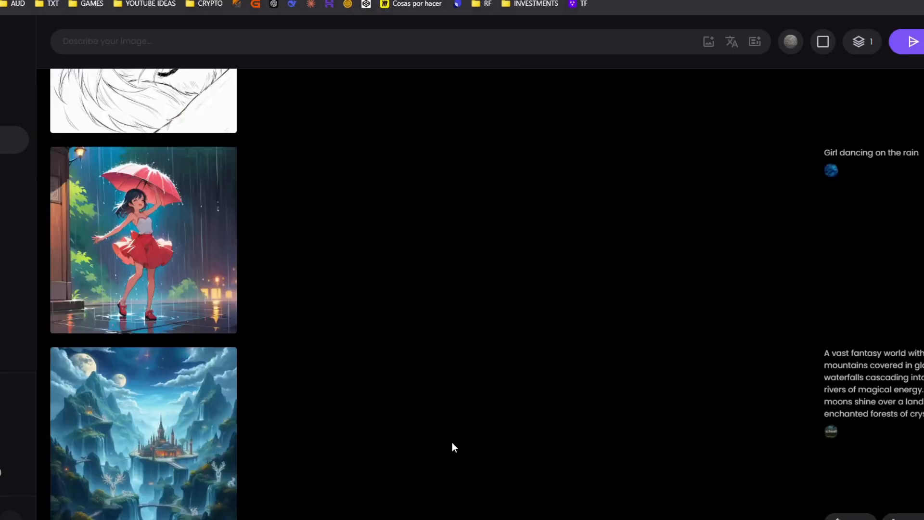
pyautogui.scroll(4, 457, 438)
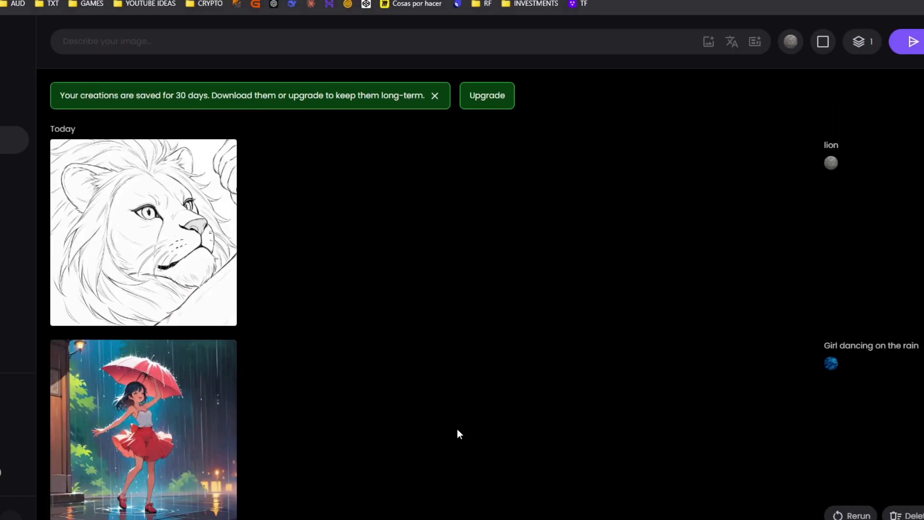
# Open the generated lion line-art image and its additional options
pyautogui.click(231, 222)
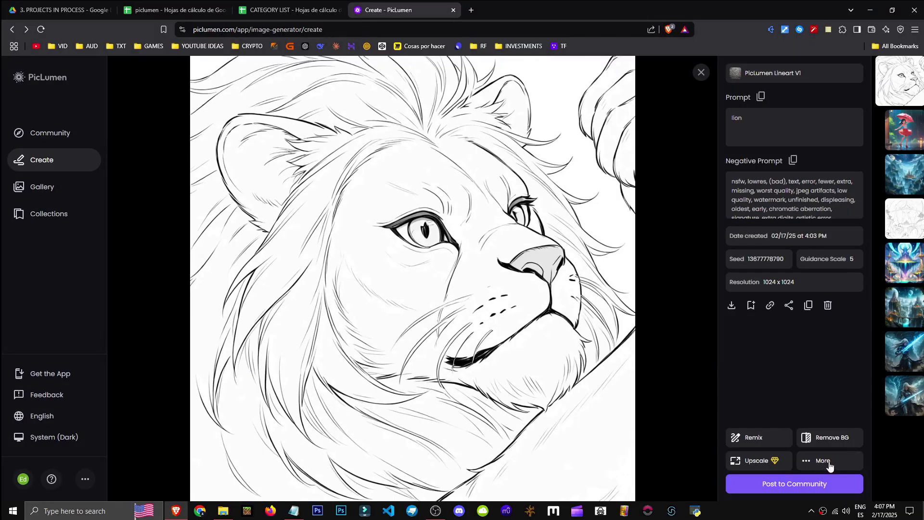
pyautogui.click(829, 465)
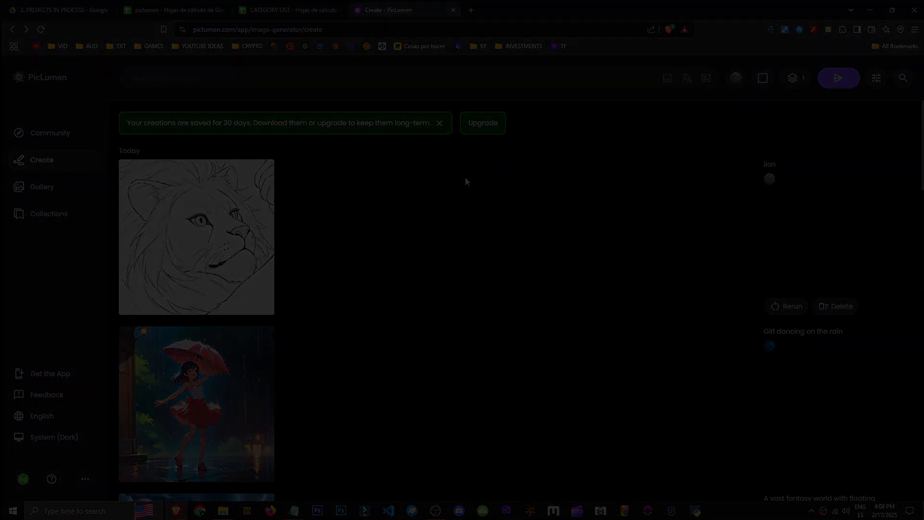
pyautogui.scroll(-15, 320, 260)
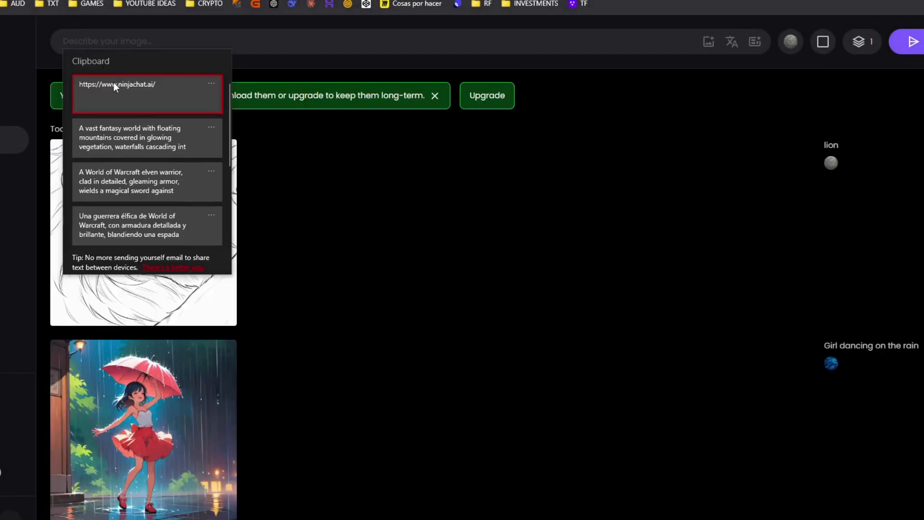
# Paste the World of Warcraft elven warrior prompt from the clipboard and set the aspect ratio to 21:9
pyautogui.click(144, 177)
pyautogui.click(762, 78)
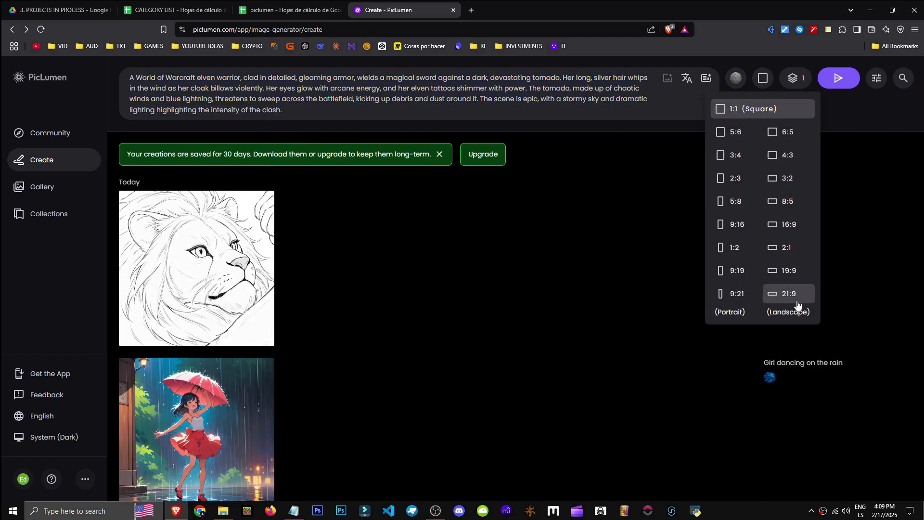
pyautogui.click(796, 299)
pyautogui.click(764, 80)
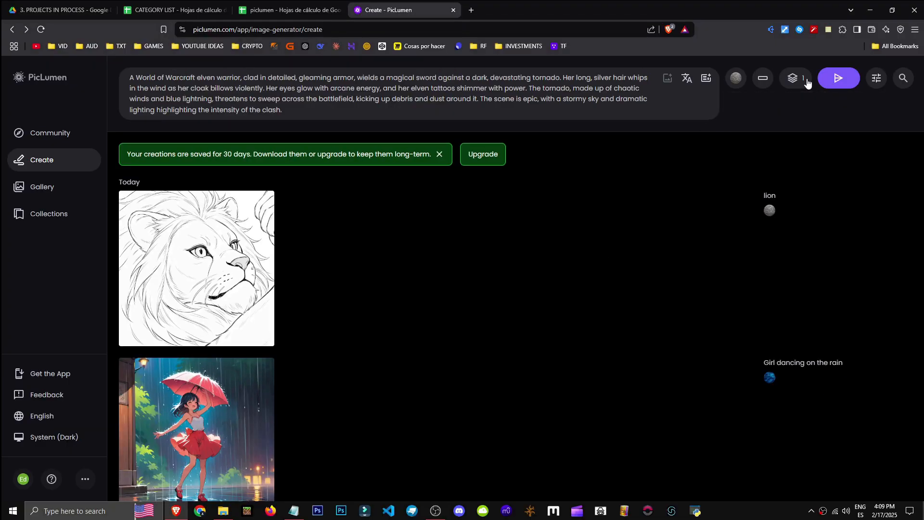
# Set the number of images per generation to 2
pyautogui.click(808, 83)
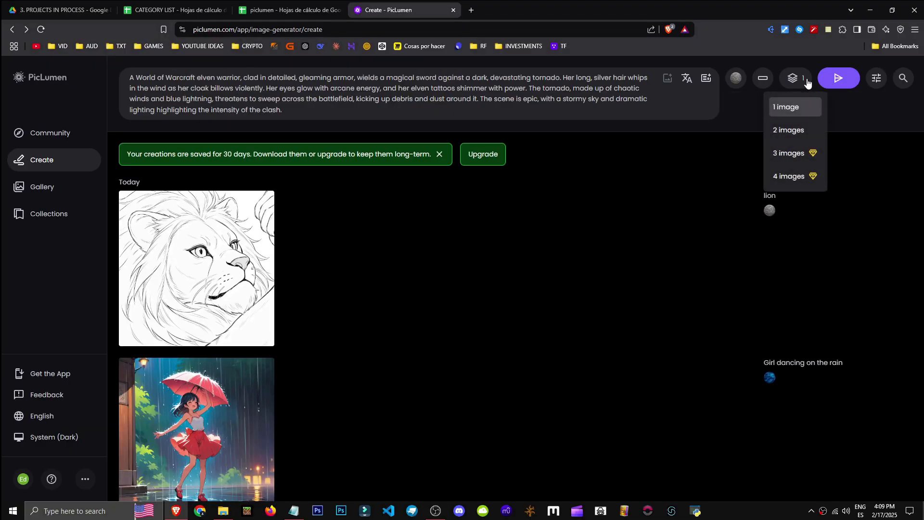
pyautogui.click(793, 127)
pyautogui.click(795, 86)
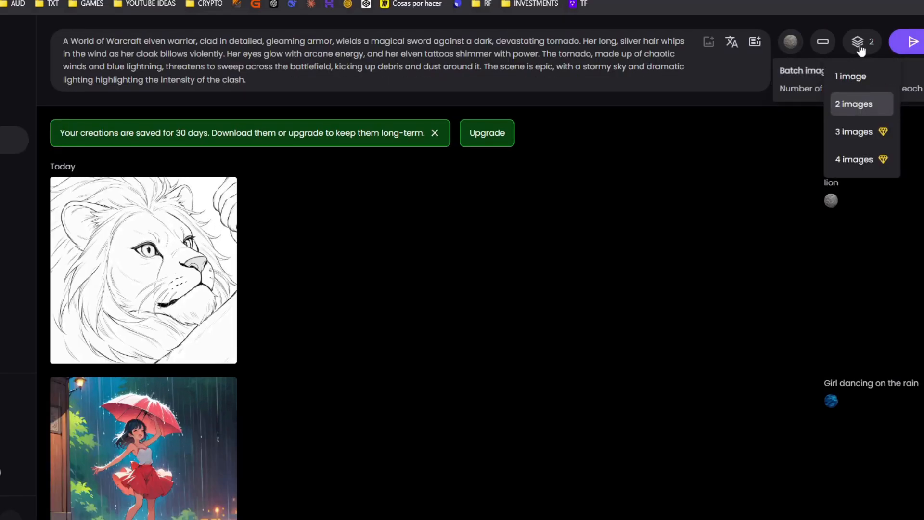
pyautogui.click(873, 115)
# Raise the guidance scale to 20 and steps to 60 in advanced settings, then generate the images
pyautogui.moveTo(865, 159); pyautogui.dragTo(862, 160)
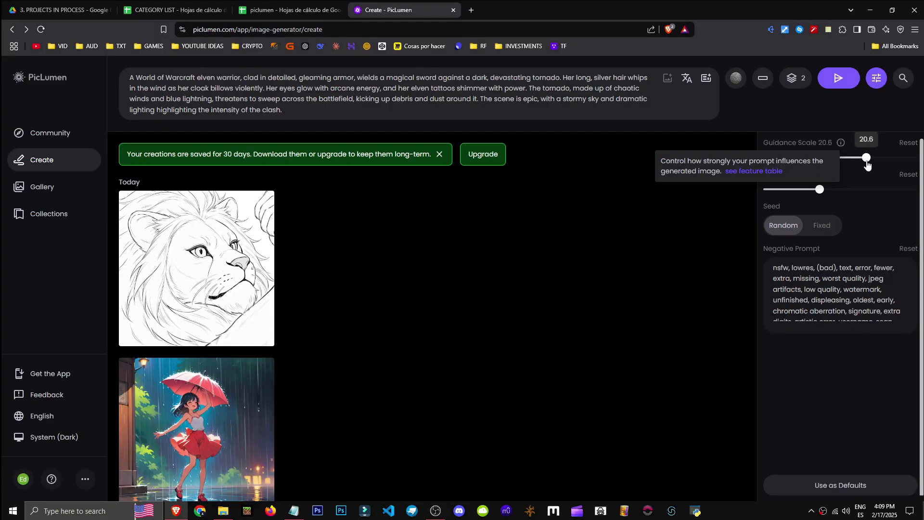
pyautogui.moveTo(764, 174); pyautogui.dragTo(914, 193)
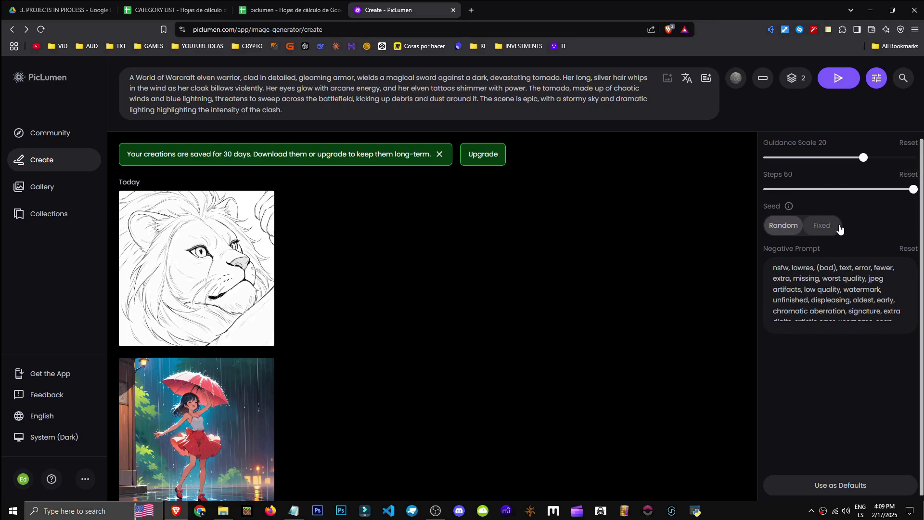
pyautogui.scroll(-2, 837, 289)
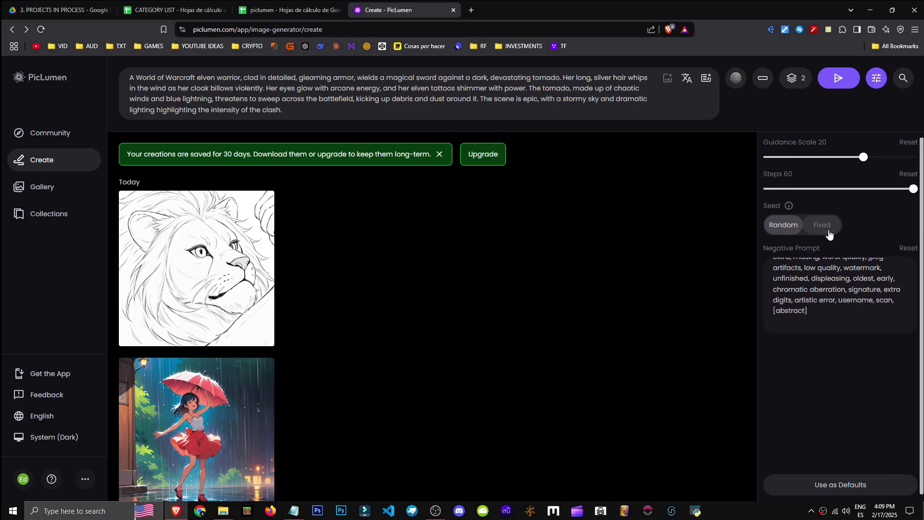
pyautogui.scroll(2, 818, 299)
pyautogui.doubleClick(807, 249)
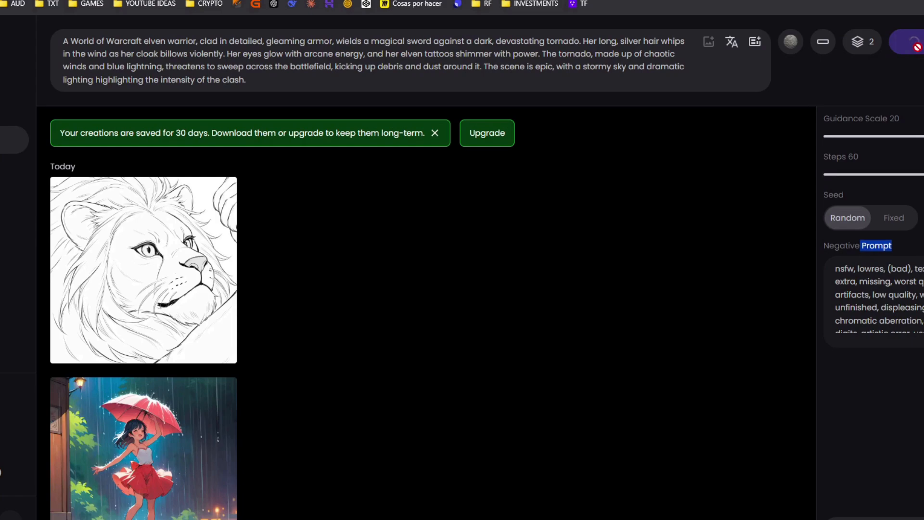
pyautogui.click(839, 80)
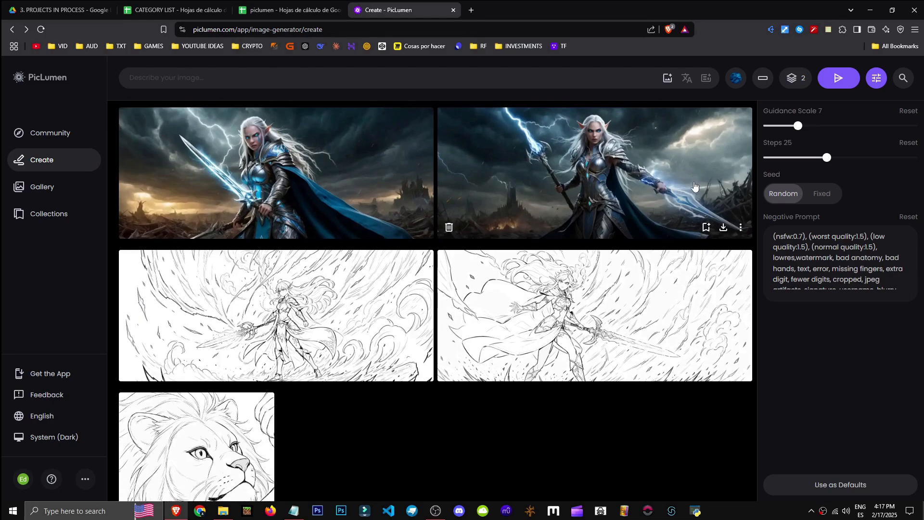
# Browse the generated elven warrior images in the viewer and return to the creations list
pyautogui.scroll(-1, 736, 257)
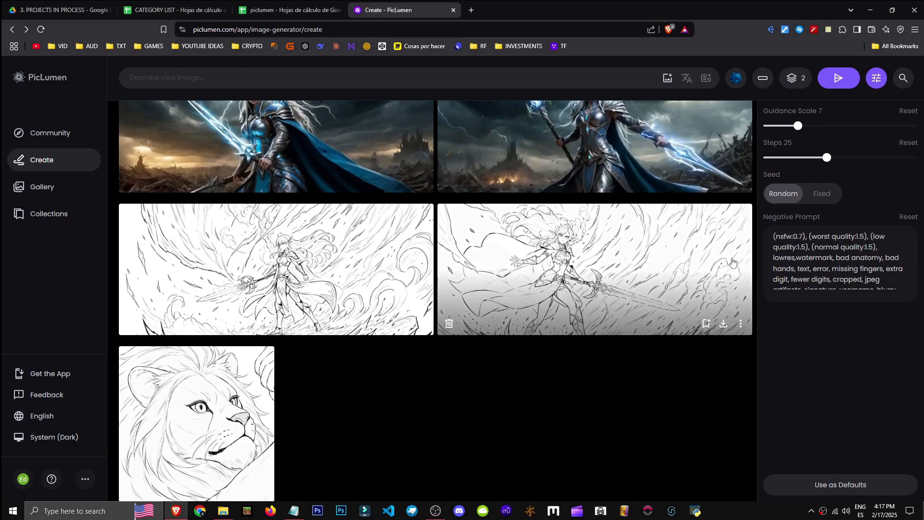
pyautogui.scroll(2, 543, 284)
pyautogui.click(542, 284)
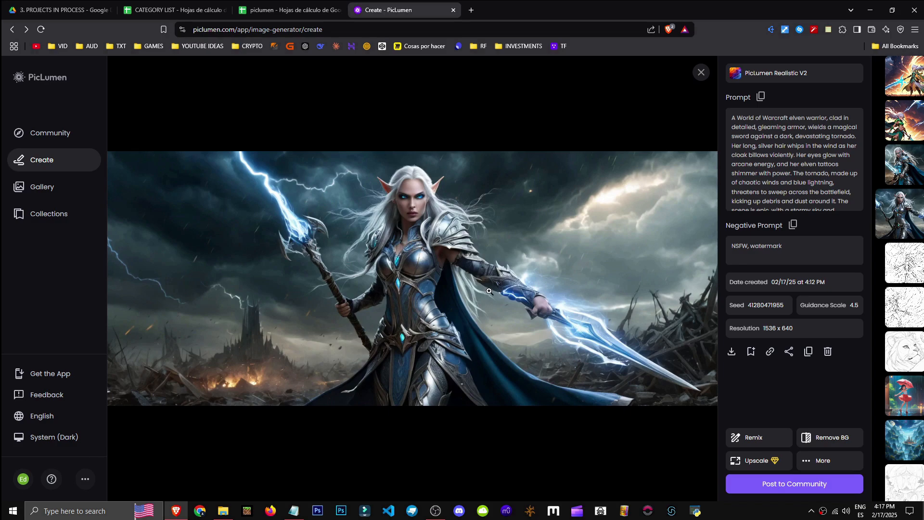
pyautogui.press('Left')
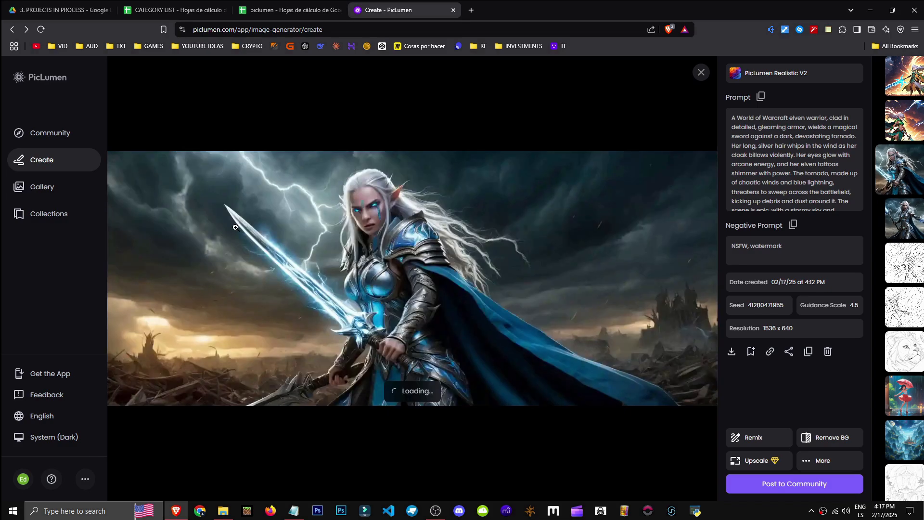
pyautogui.press('Left')
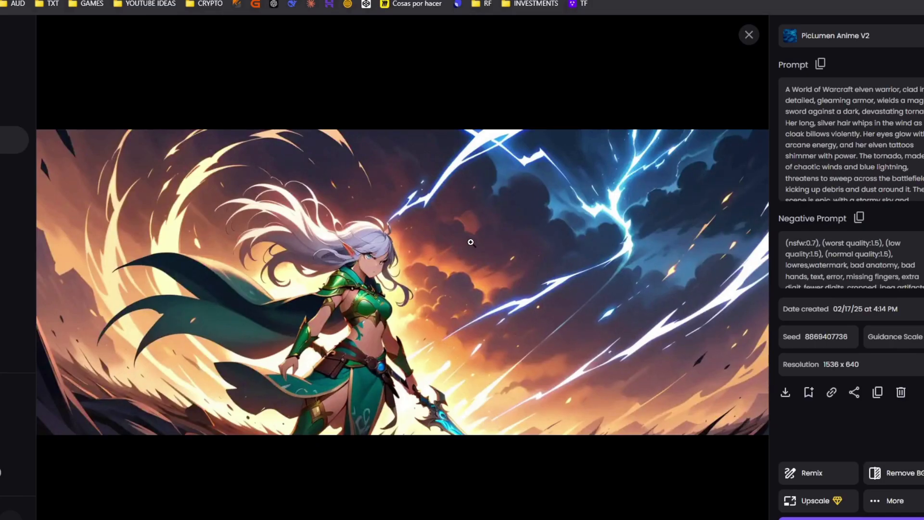
pyautogui.press('Left')
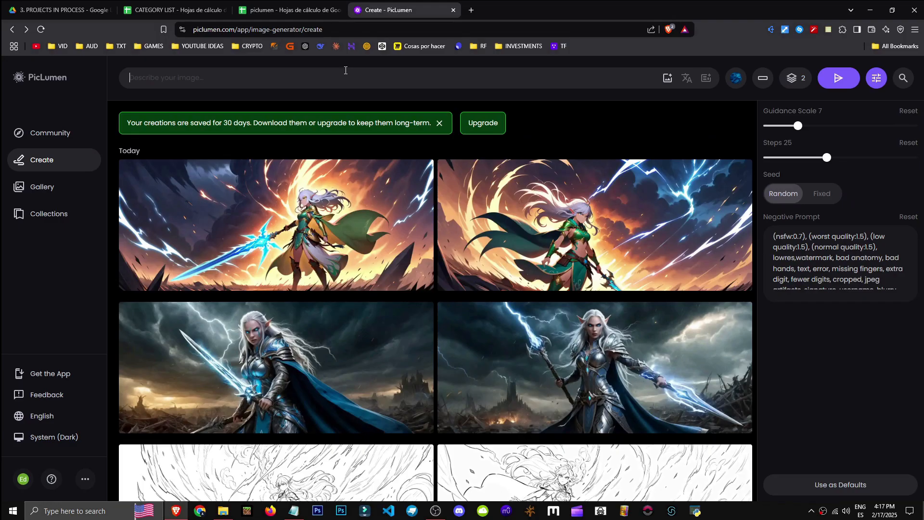
pyautogui.click(344, 76)
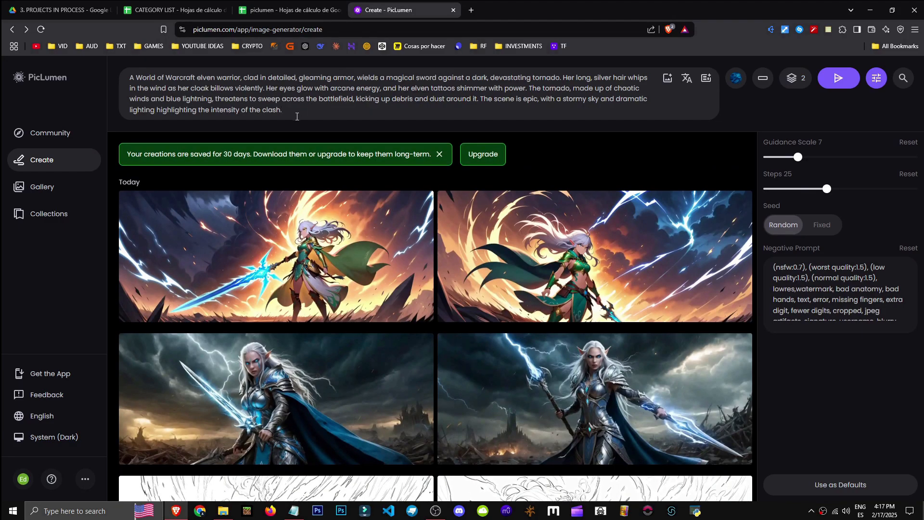
# Switch the generation model to PicLumen Realistic V2
pyautogui.click(735, 78)
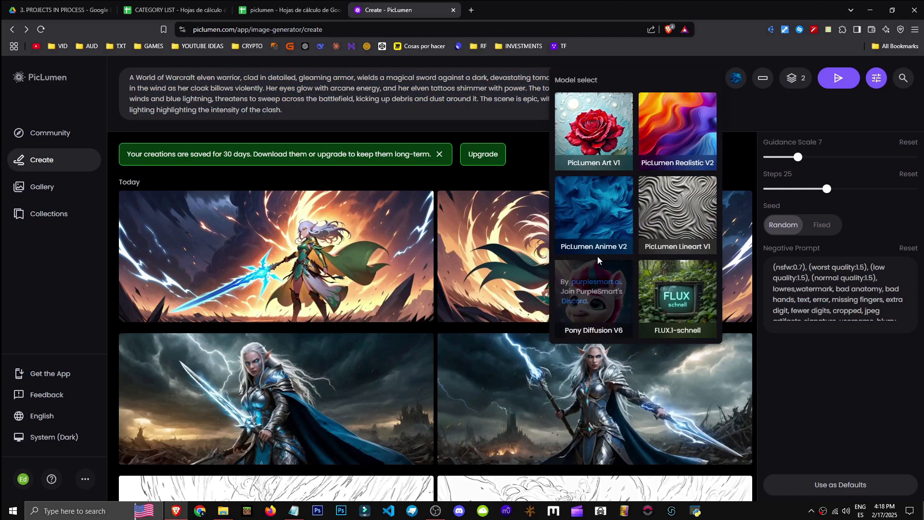
pyautogui.click(677, 130)
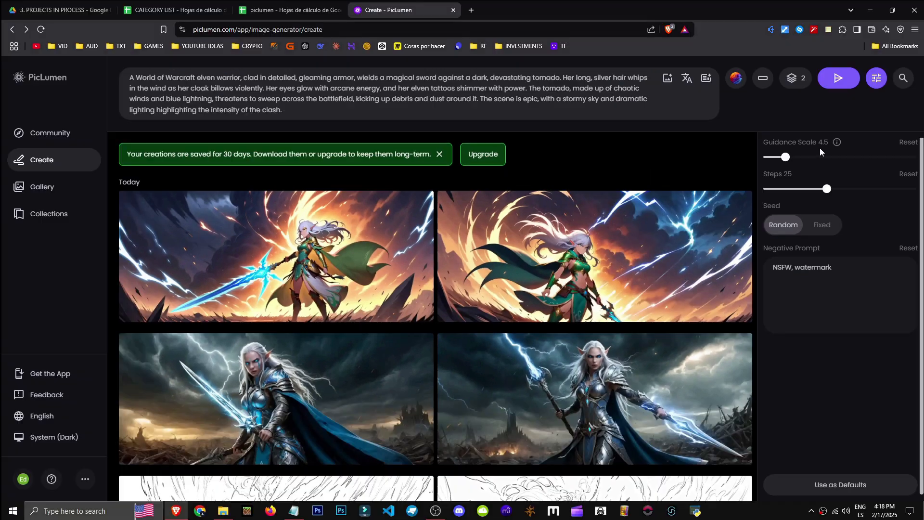
pyautogui.click(796, 78)
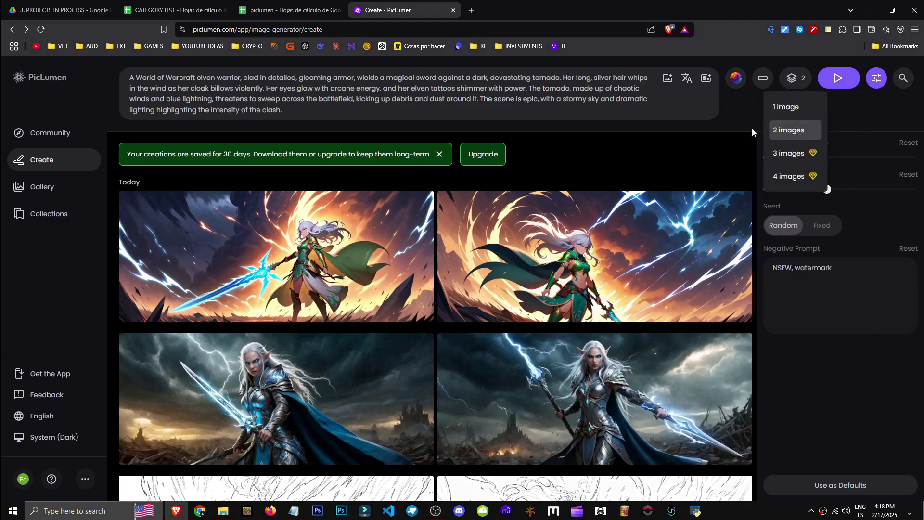
pyautogui.click(736, 80)
pyautogui.click(760, 84)
pyautogui.click(768, 83)
pyautogui.click(768, 85)
pyautogui.click(765, 82)
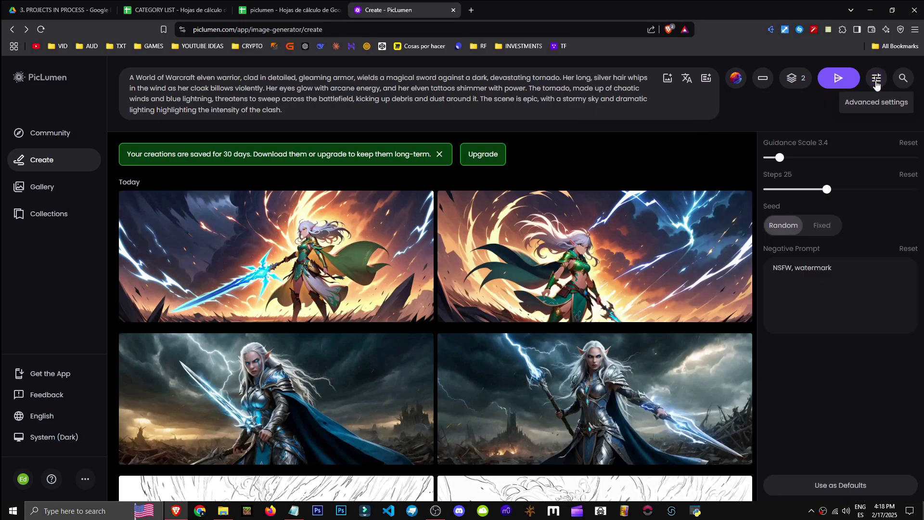
# Set the steps to 60 and the guidance scale to 20 in the advanced settings
pyautogui.click(902, 78)
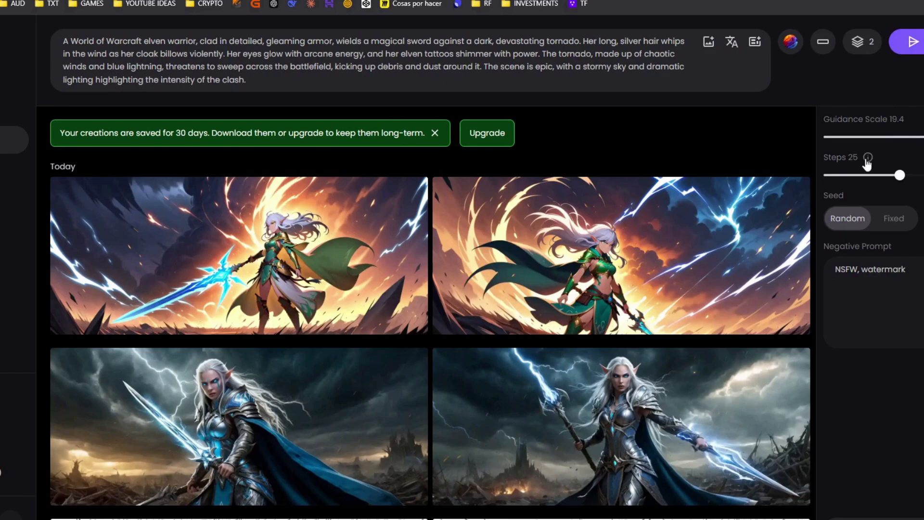
pyautogui.moveTo(866, 158)
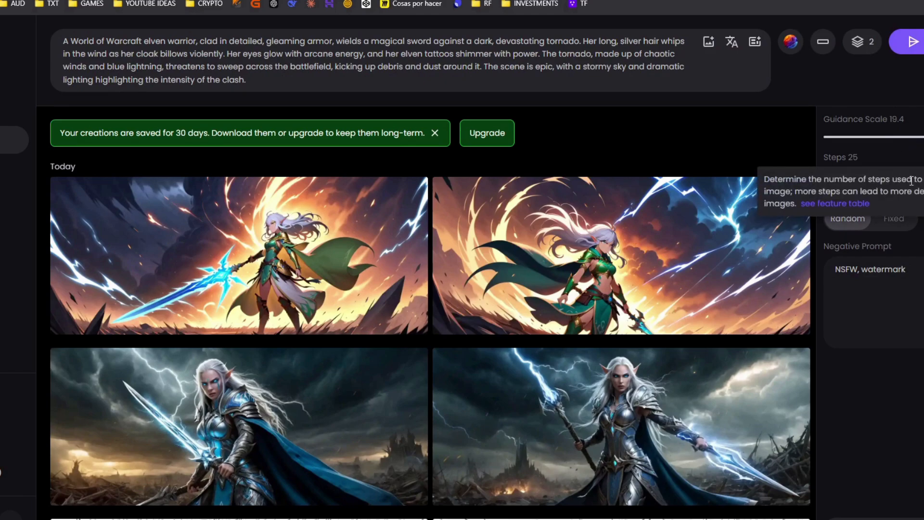
pyautogui.moveTo(900, 176); pyautogui.dragTo(913, 189)
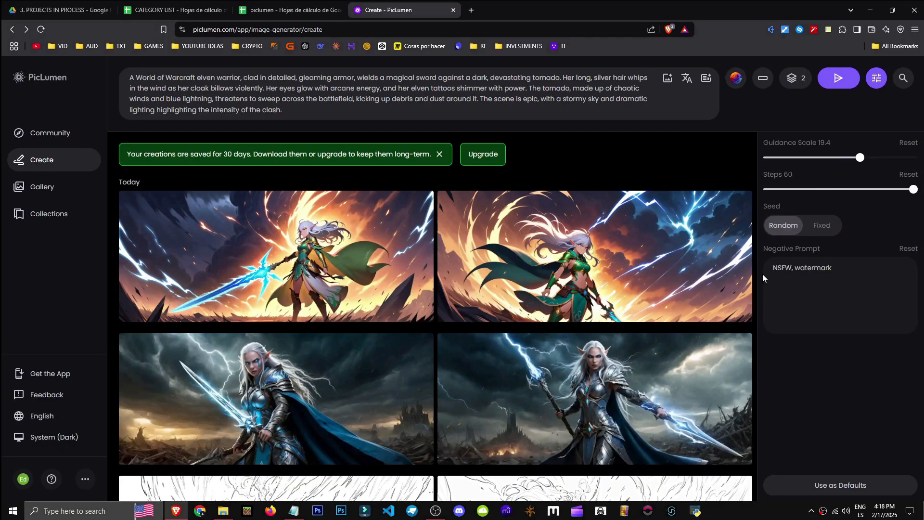
pyautogui.moveTo(860, 158); pyautogui.dragTo(864, 157)
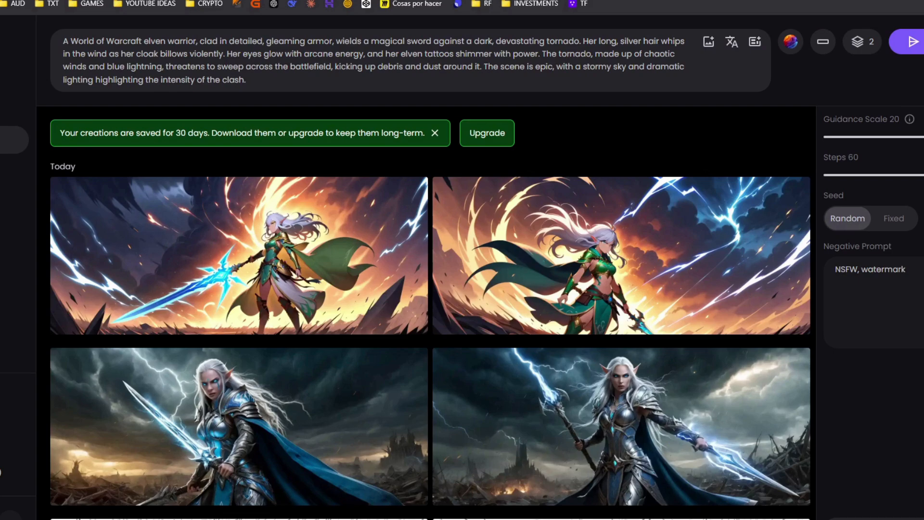
pyautogui.click(908, 143)
pyautogui.moveTo(848, 158); pyautogui.dragTo(863, 157)
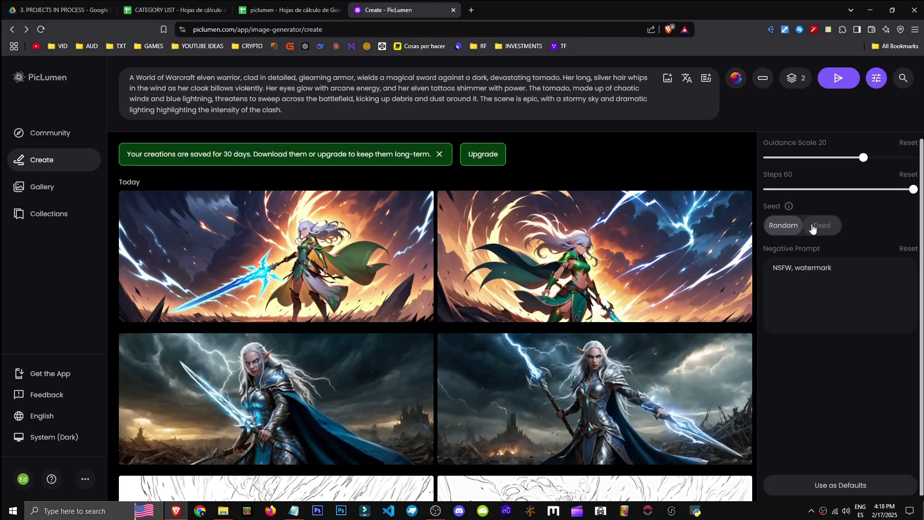
pyautogui.click(812, 227)
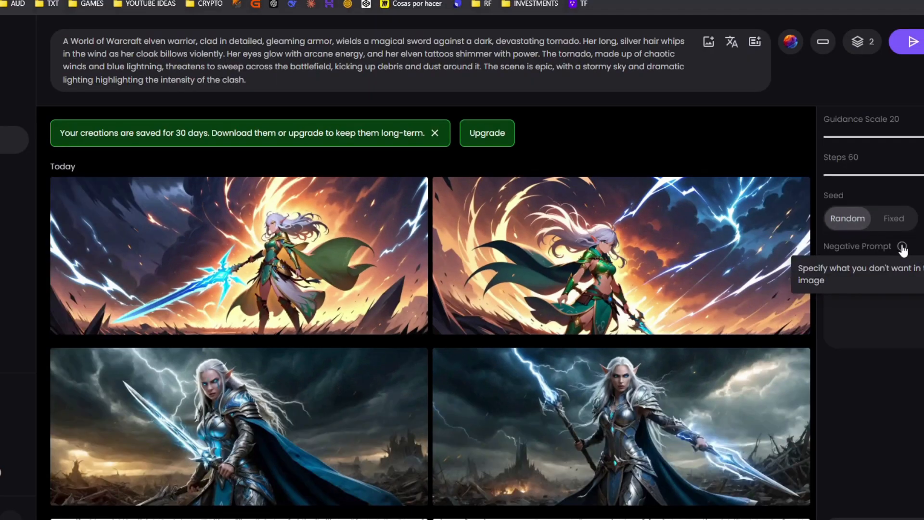
# Replace the negative prompt with "sun" and generate new images
pyautogui.moveTo(840, 275); pyautogui.dragTo(734, 306)
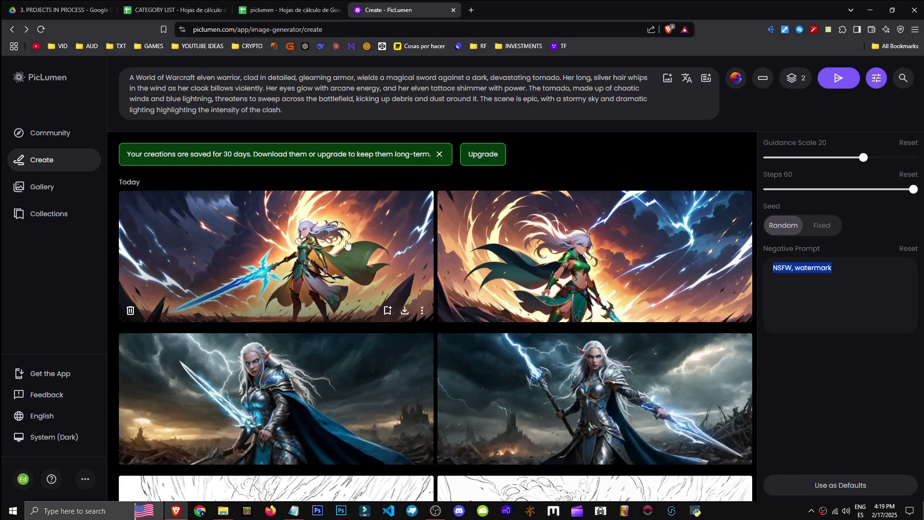
pyautogui.scroll(-4, 276, 371)
pyautogui.scroll(4, 287, 371)
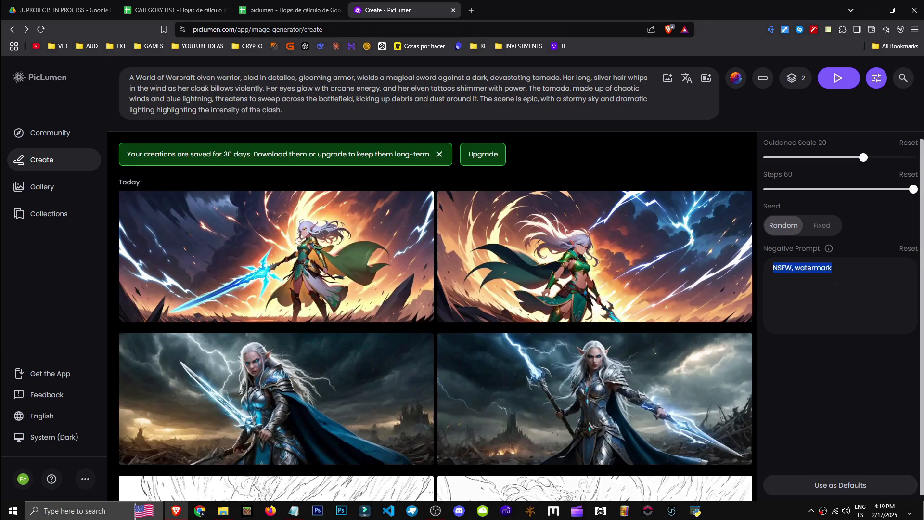
pyautogui.write('clouds, sky')
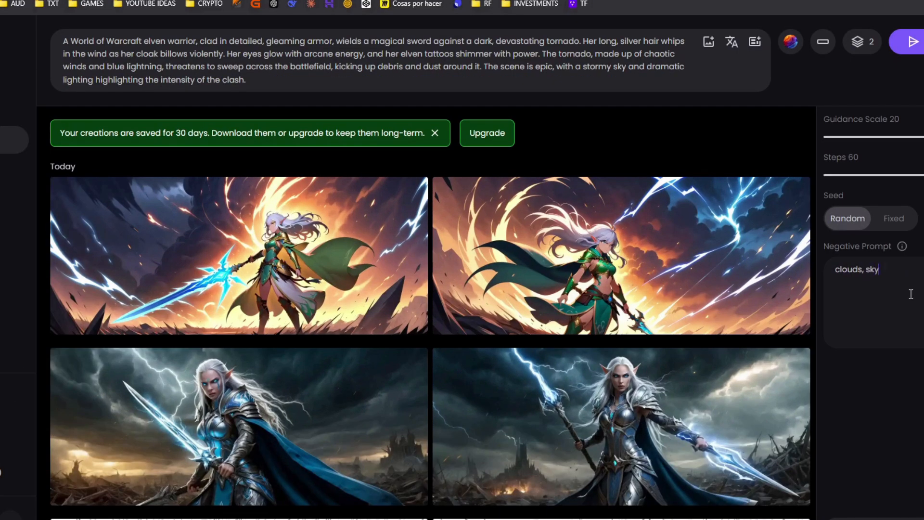
pyautogui.write(',')
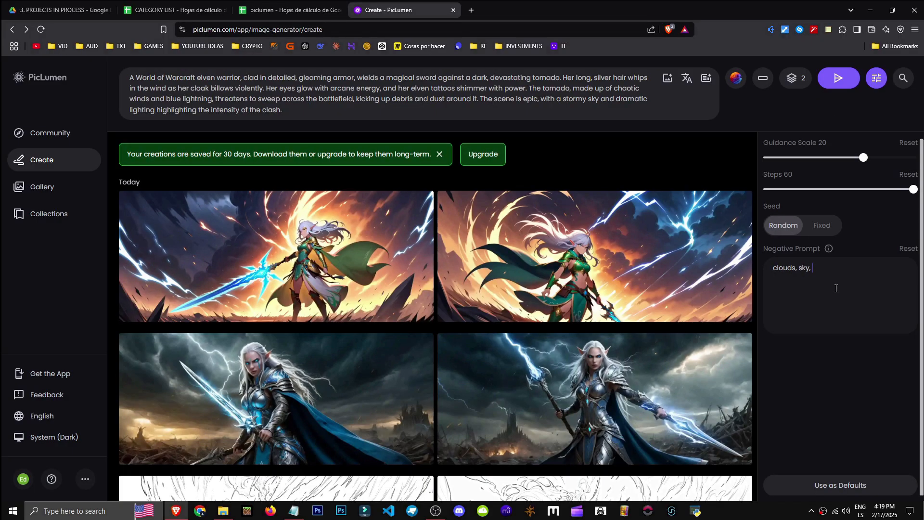
pyautogui.hotkey('ctrl', 'a')
pyautogui.write('s')
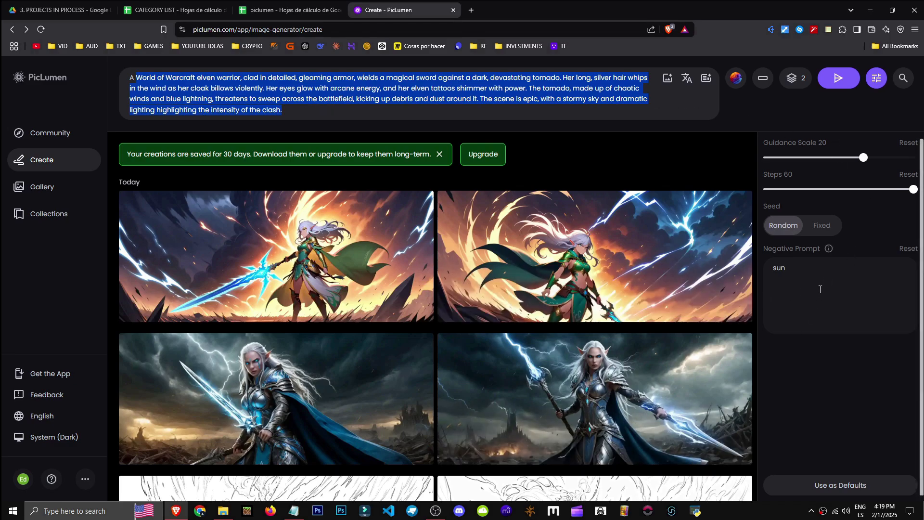
pyautogui.moveTo(831, 326); pyautogui.dragTo(744, 277)
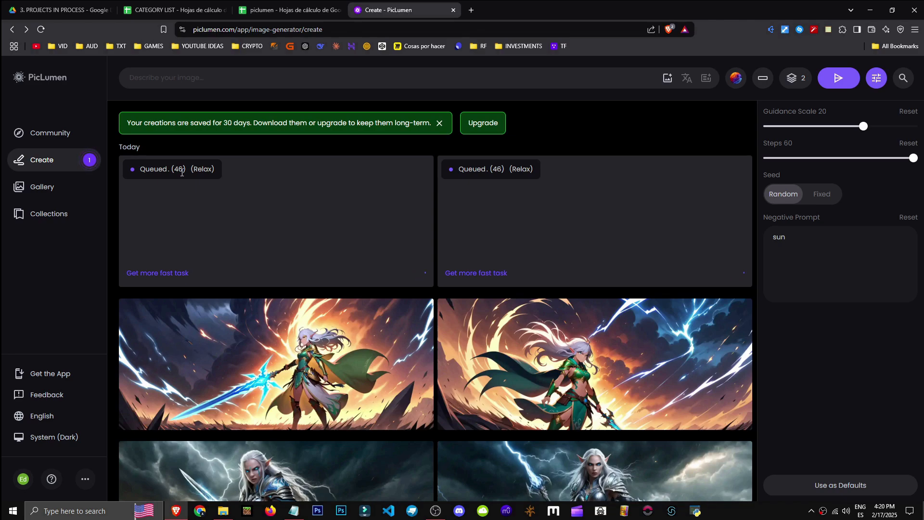
# Open the subscription plans page from the fast task offer and scroll through the plans
pyautogui.click(143, 282)
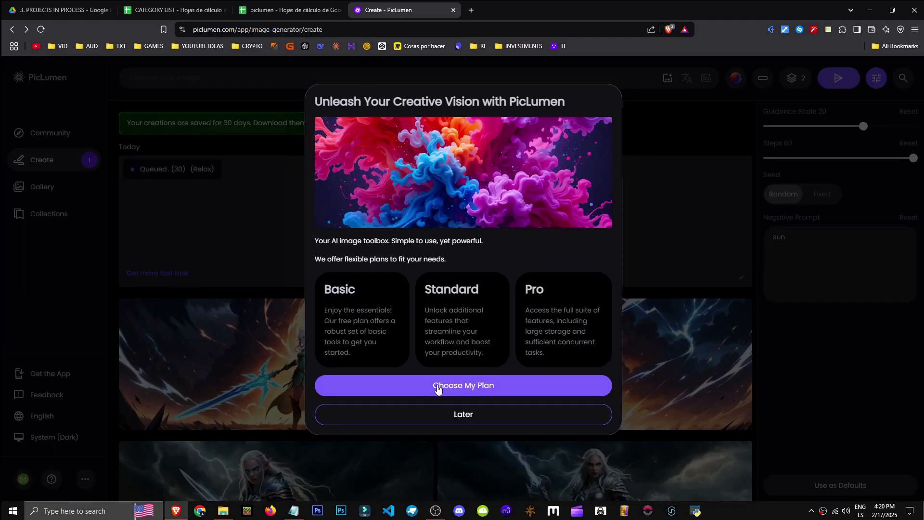
pyautogui.click(438, 389)
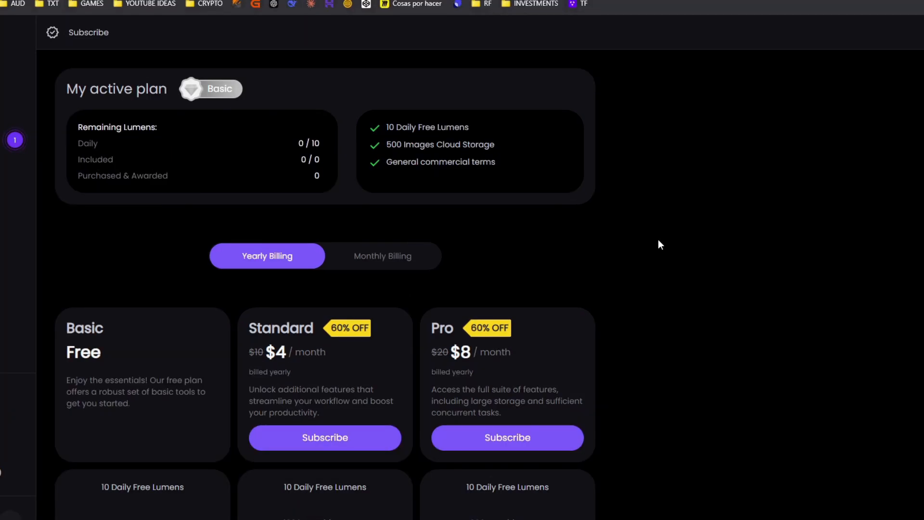
pyautogui.scroll(-7, 132, 367)
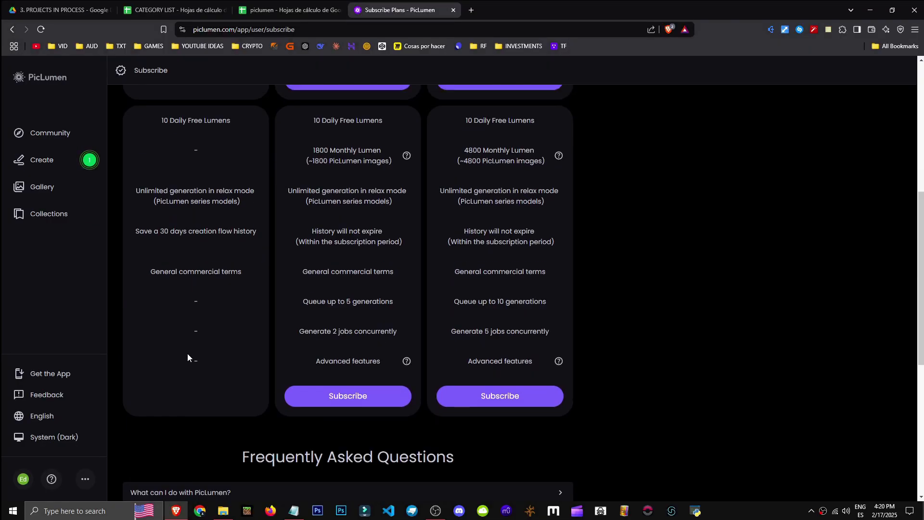
pyautogui.scroll(6, 187, 353)
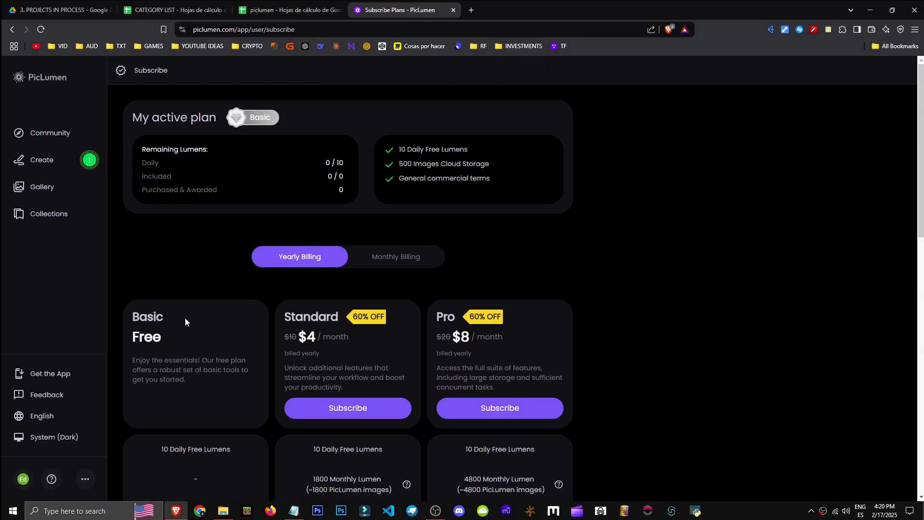
pyautogui.scroll(-5, 184, 317)
pyautogui.scroll(-3, 290, 365)
# Return to the creations and open the subscription plans again through the upgrade offer
pyautogui.click(41, 136)
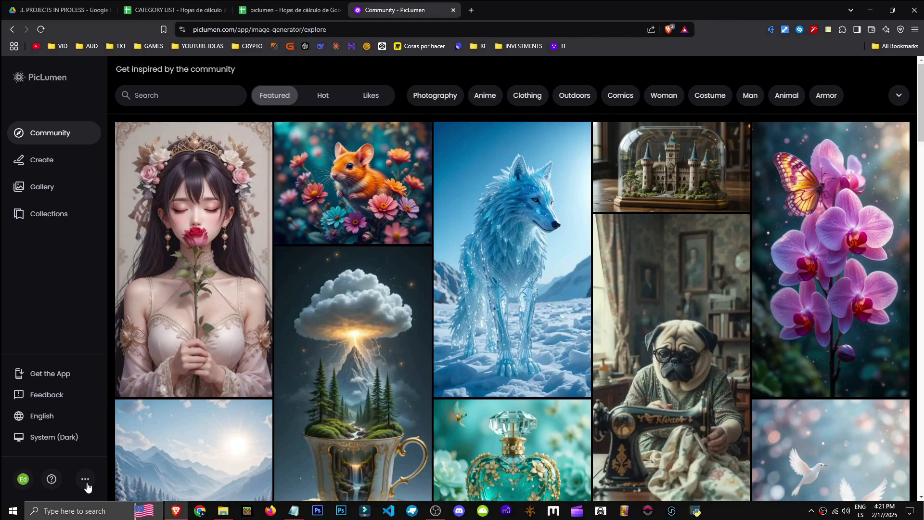
pyautogui.click(86, 485)
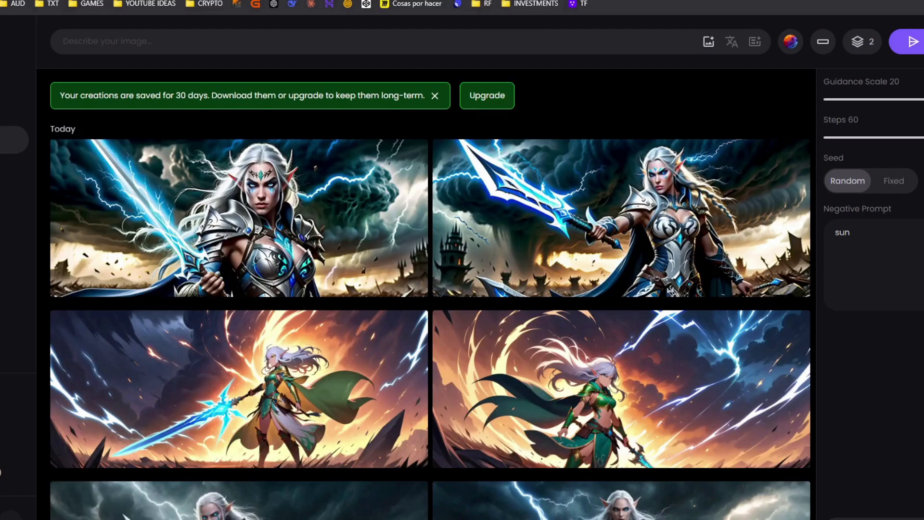
pyautogui.click(501, 103)
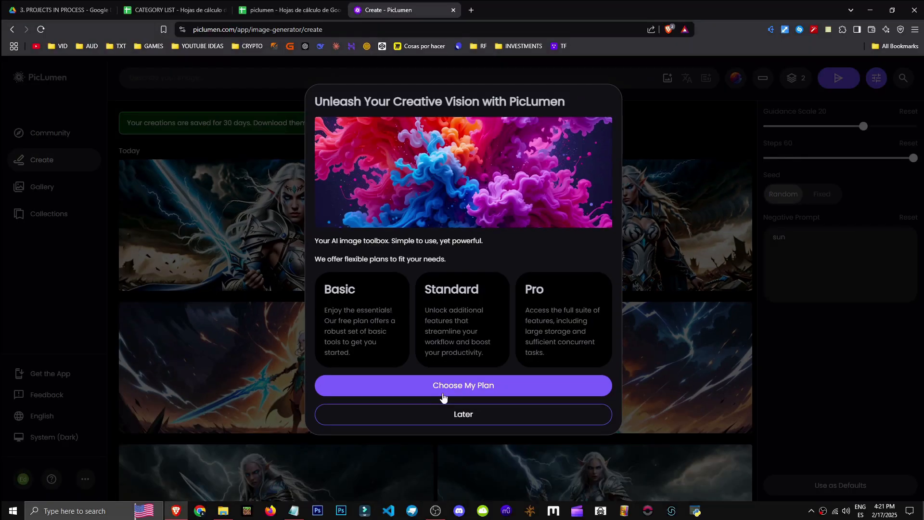
pyautogui.click(443, 395)
# Compare the Standard and Pro prices under monthly and yearly billing
pyautogui.scroll(-2, 346, 231)
pyautogui.click(386, 163)
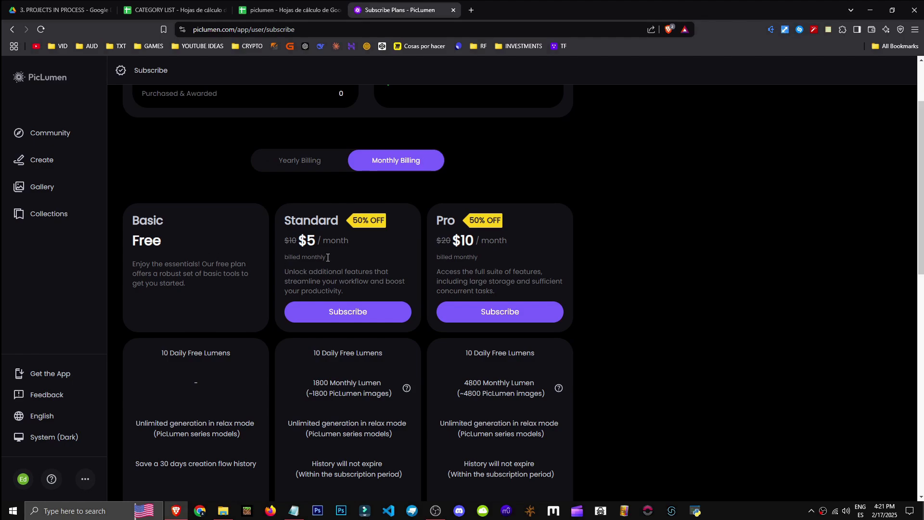
pyautogui.moveTo(294, 243); pyautogui.dragTo(297, 249)
pyautogui.click(317, 241)
pyautogui.moveTo(461, 243); pyautogui.dragTo(442, 243)
pyautogui.click(336, 165)
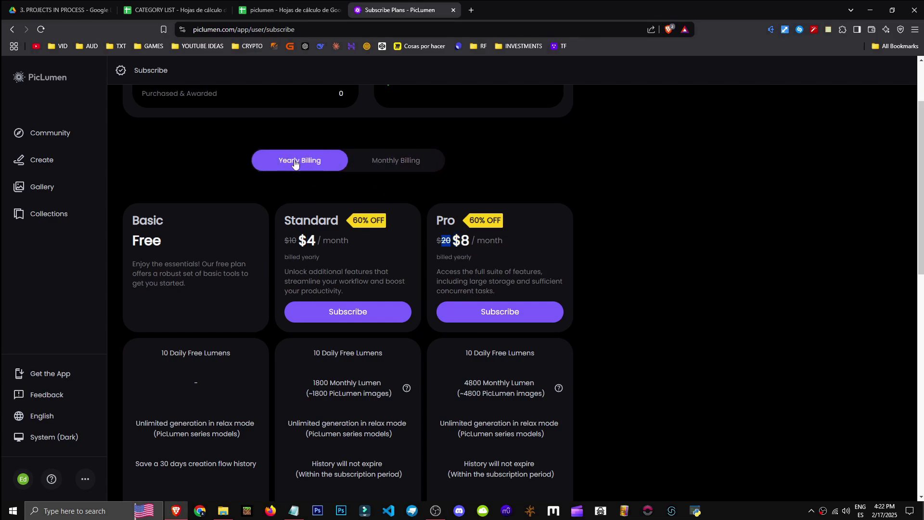
# Examine the plan feature comparison and the Lumen cost table for each model
pyautogui.moveTo(297, 241); pyautogui.dragTo(372, 221)
pyautogui.scroll(-2, 276, 258)
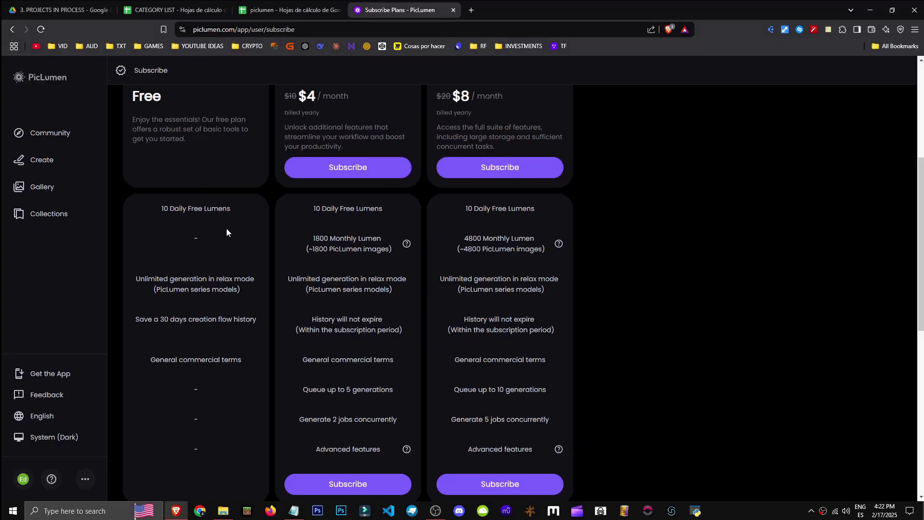
pyautogui.scroll(-1, 185, 224)
pyautogui.moveTo(116, 198); pyautogui.dragTo(439, 204)
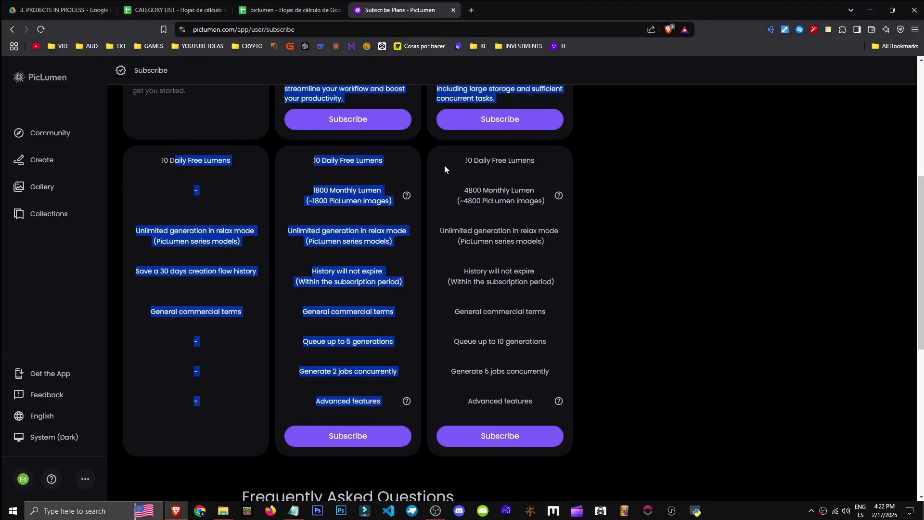
pyautogui.click(172, 246)
pyautogui.moveTo(157, 232); pyautogui.dragTo(237, 241)
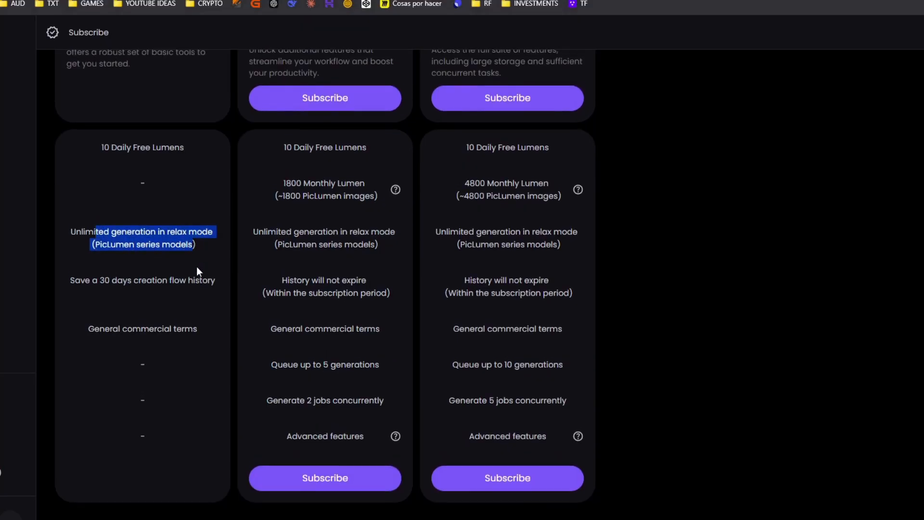
pyautogui.moveTo(86, 277); pyautogui.dragTo(203, 282)
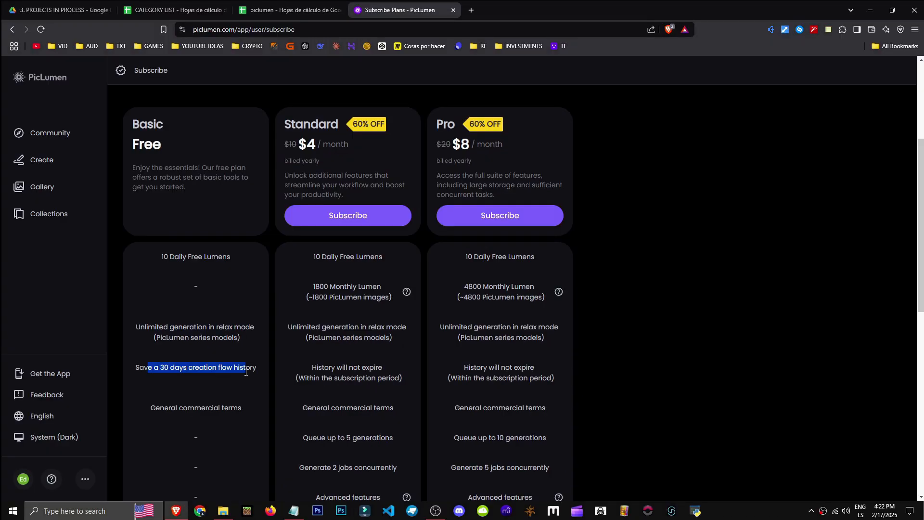
pyautogui.moveTo(311, 367); pyautogui.dragTo(391, 379)
pyautogui.click(357, 380)
pyautogui.click(460, 366)
pyautogui.moveTo(461, 365); pyautogui.dragTo(573, 379)
pyautogui.moveTo(157, 408); pyautogui.dragTo(181, 408)
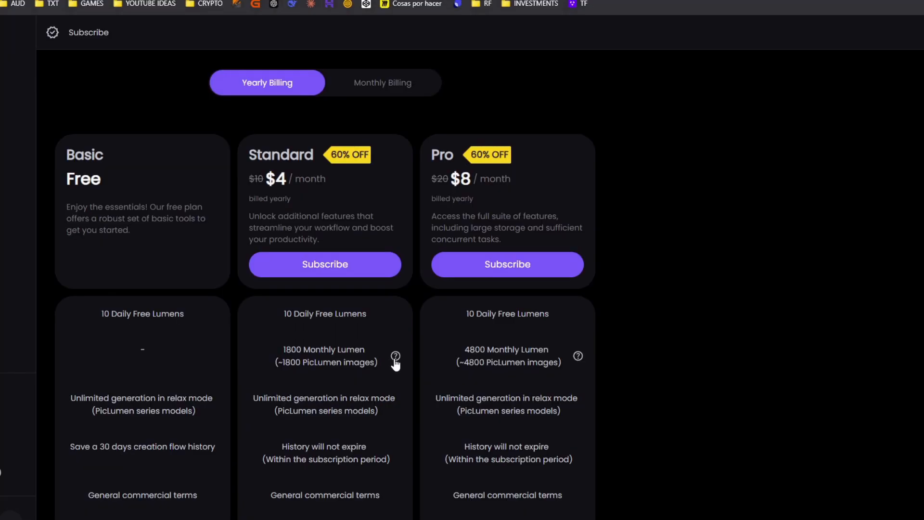
pyautogui.moveTo(395, 362)
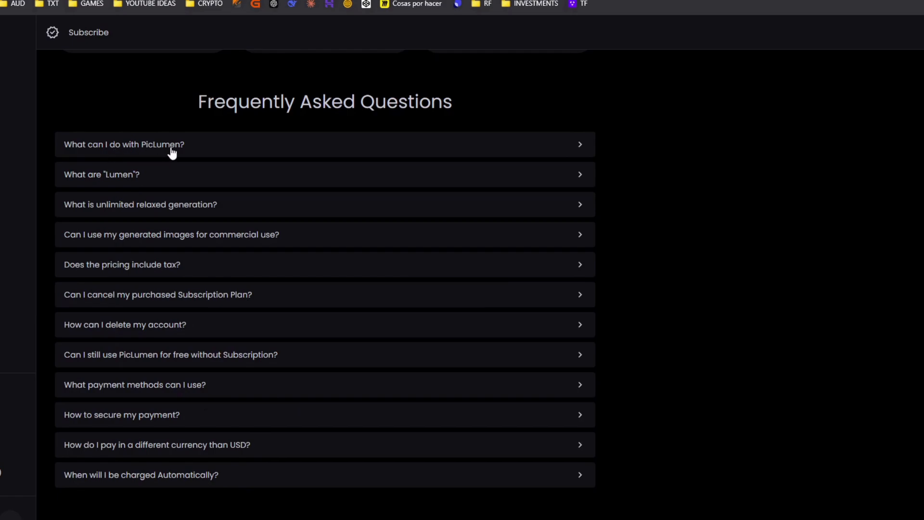
# Expand the FAQ about Lumens and review the Standard plan's monthly Lumen allowance
pyautogui.click(223, 185)
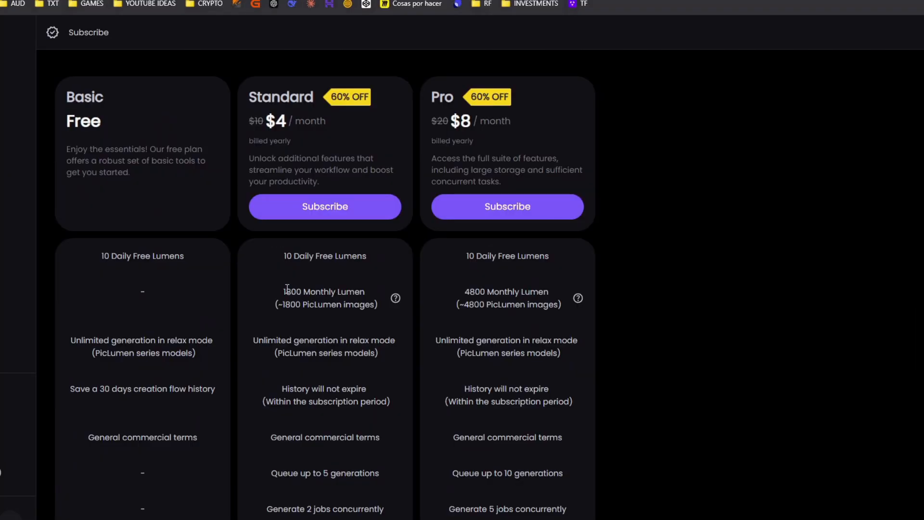
pyautogui.moveTo(285, 291); pyautogui.dragTo(302, 292)
pyautogui.moveTo(284, 255); pyautogui.dragTo(330, 258)
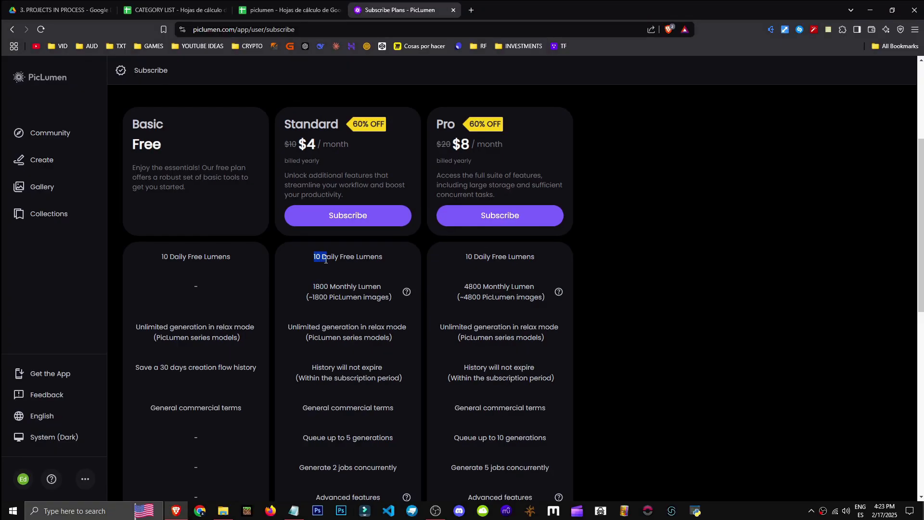
pyautogui.click(316, 258)
pyautogui.moveTo(307, 296); pyautogui.dragTo(322, 287)
pyautogui.click(321, 287)
# Compare the plans' queue and concurrent job limits and open the advanced feature table
pyautogui.click(471, 295)
pyautogui.moveTo(306, 297); pyautogui.dragTo(354, 298)
pyautogui.click(354, 301)
pyautogui.scroll(-1, 330, 337)
pyautogui.scroll(-1, 330, 338)
pyautogui.scroll(1, 361, 396)
pyautogui.moveTo(303, 390); pyautogui.dragTo(547, 391)
pyautogui.moveTo(305, 418); pyautogui.dragTo(394, 418)
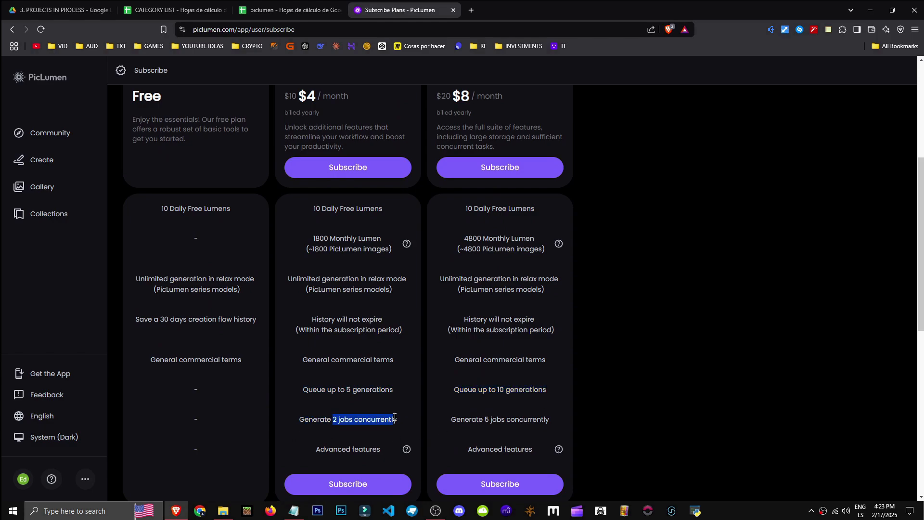
pyautogui.moveTo(481, 418); pyautogui.dragTo(548, 418)
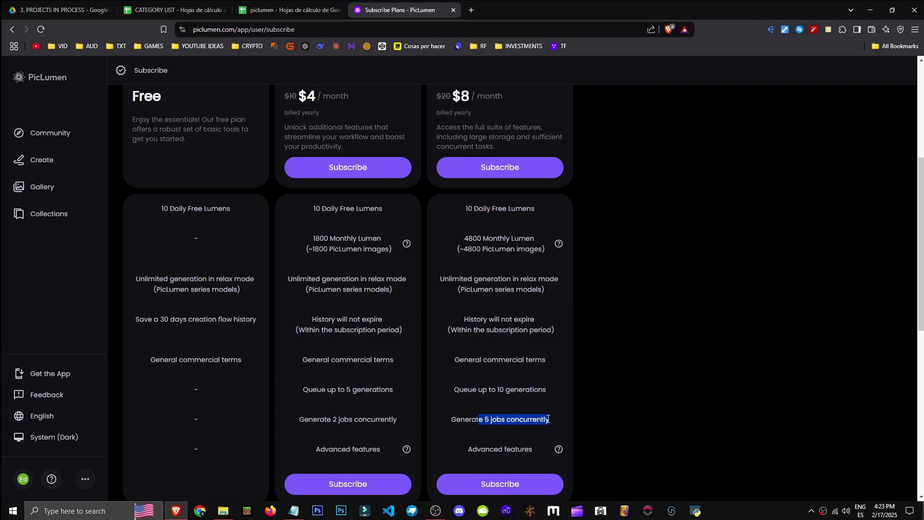
pyautogui.click(488, 418)
pyautogui.moveTo(406, 449)
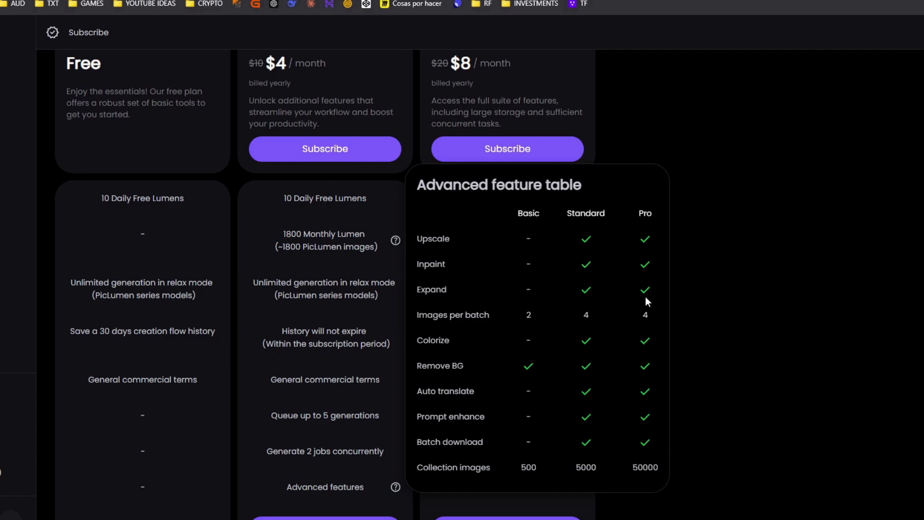
pyautogui.doubleClick(582, 213)
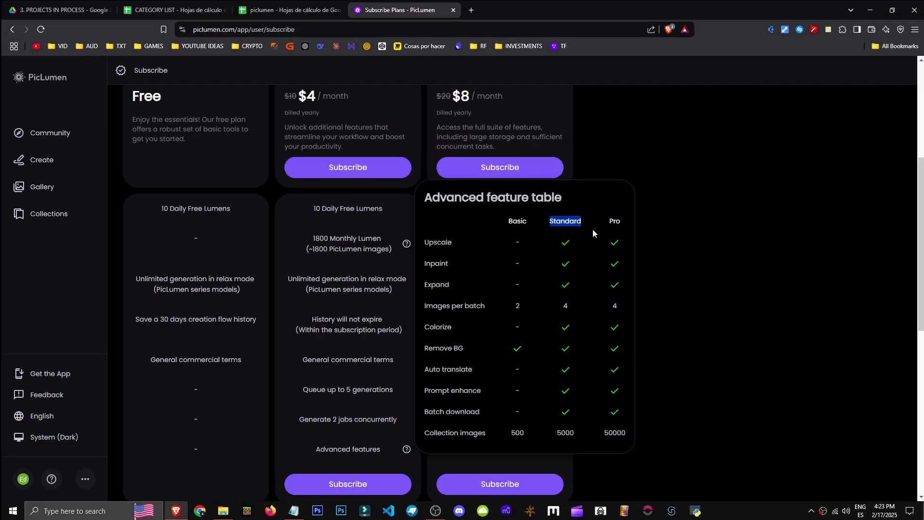